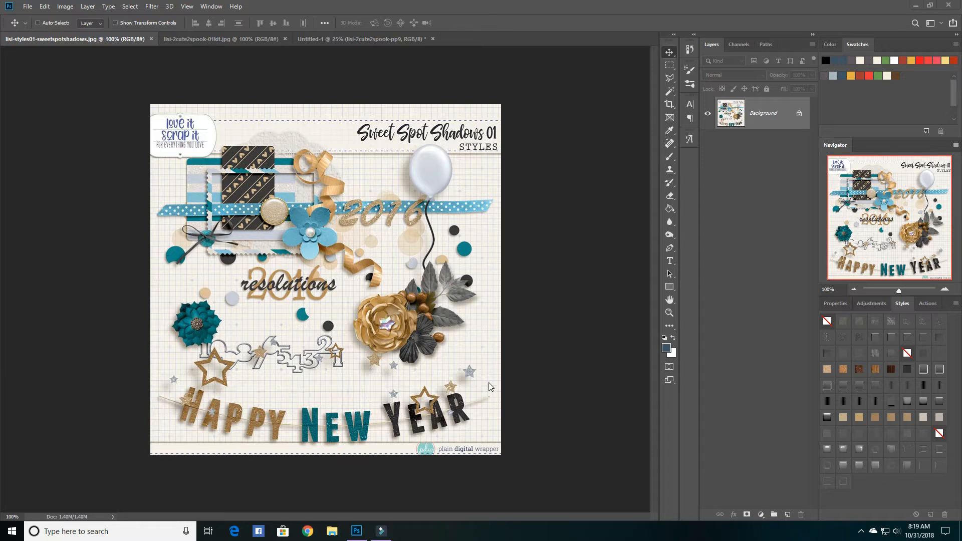
Review the 2 Cute 2 Spook kit preview, the Sweet Spot Shadows styles preview and the Untitled-1 layout
{"action": "left_click", "coordinate": [213, 38]}
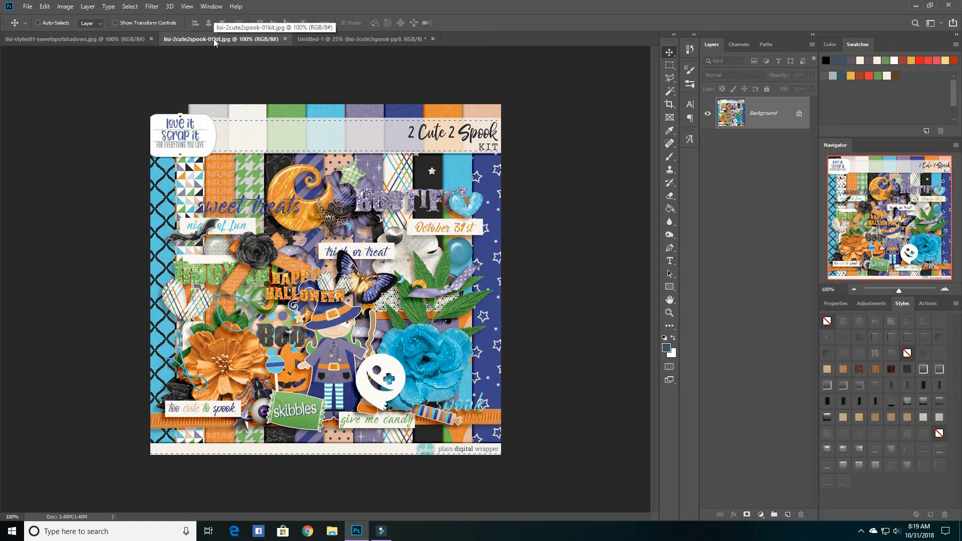
{"action": "left_click", "coordinate": [363, 38]}
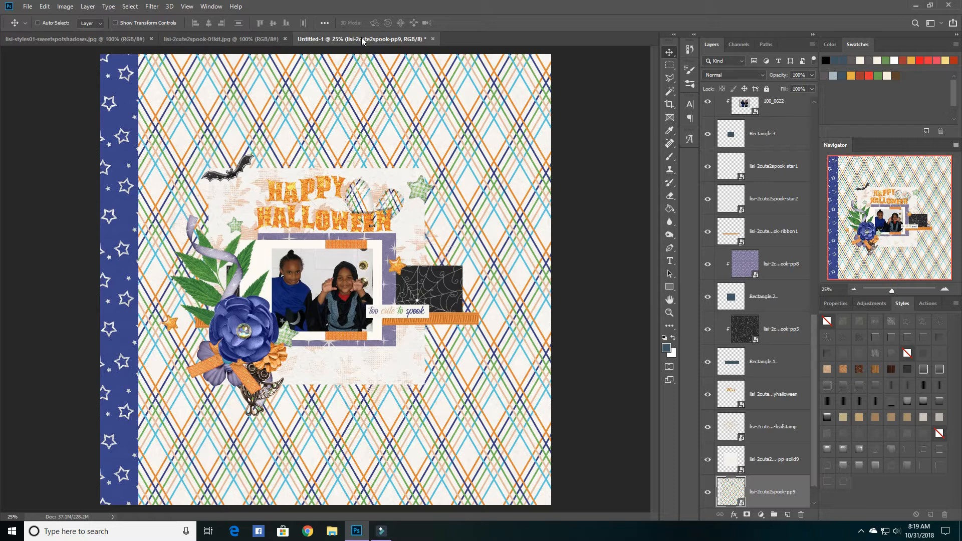
{"action": "left_click", "coordinate": [113, 40]}
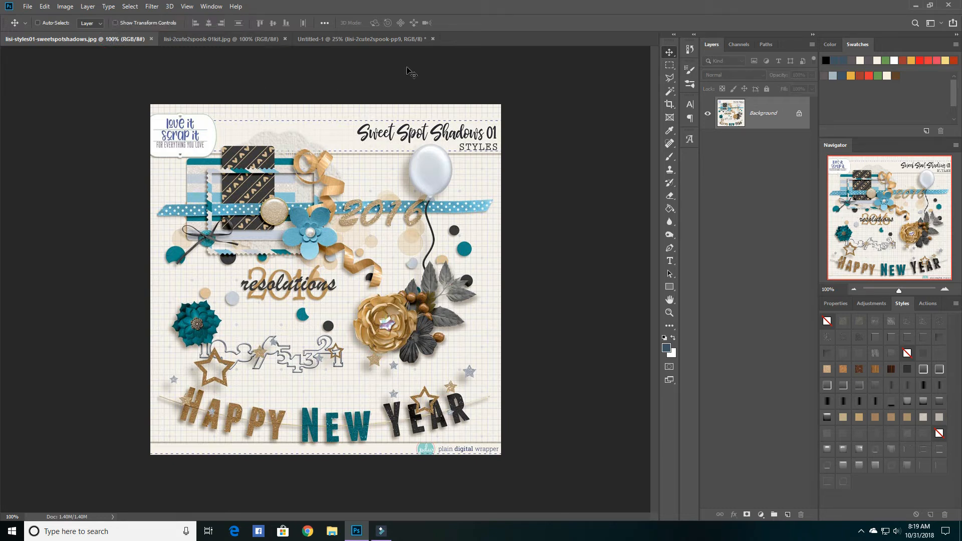
{"action": "left_click", "coordinate": [396, 39]}
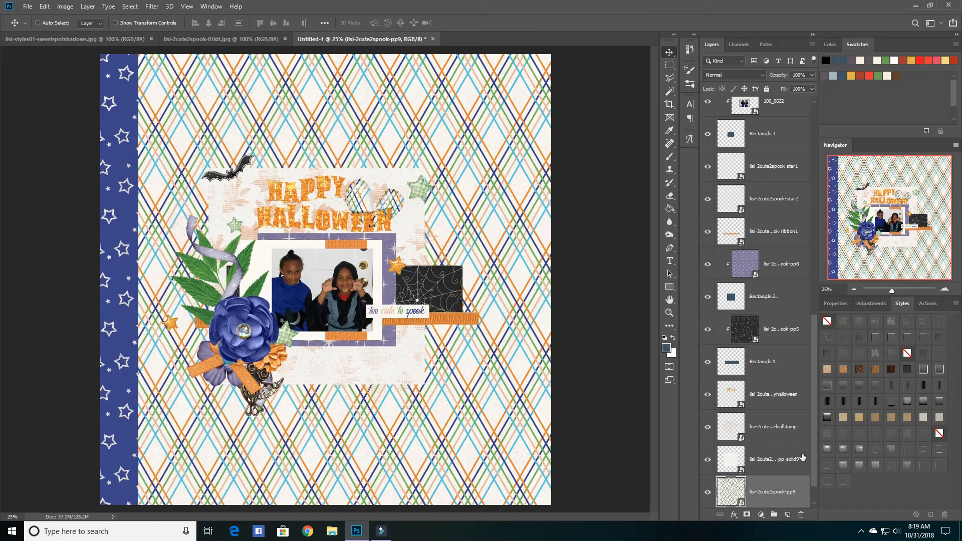
Load the lisi_sweetspotshadows_styles01 style set into the available layer styles
{"action": "left_click", "coordinate": [955, 303]}
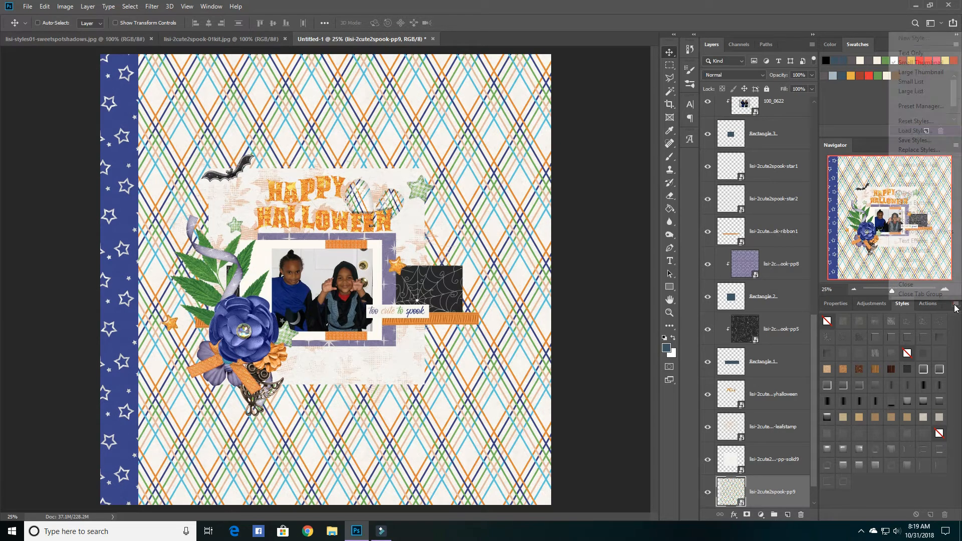
{"action": "left_click", "coordinate": [915, 130]}
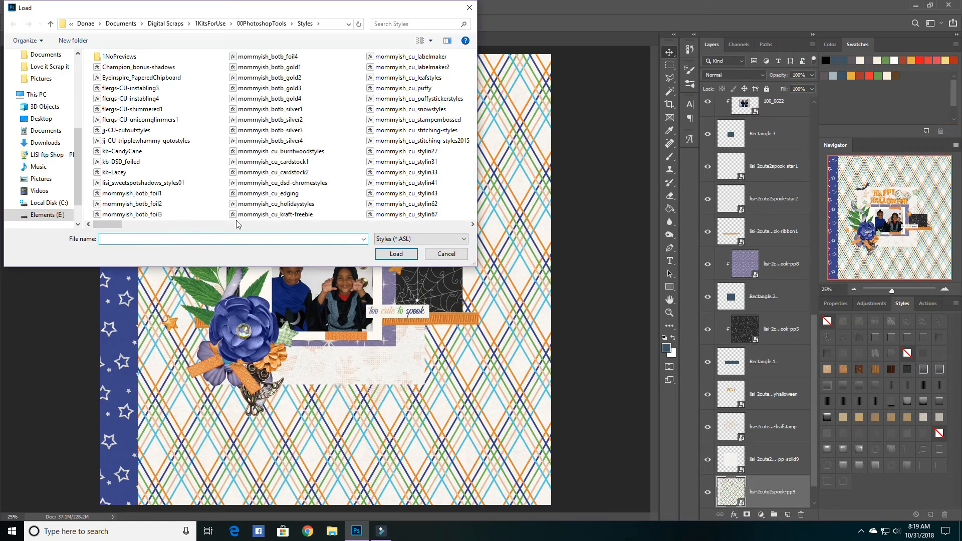
{"action": "left_click", "coordinate": [124, 183]}
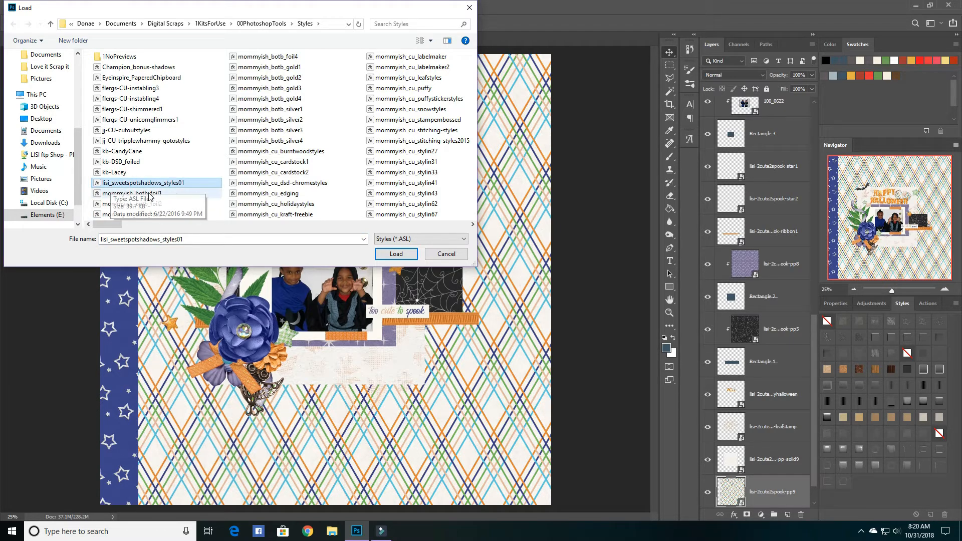
{"action": "left_click", "coordinate": [395, 254]}
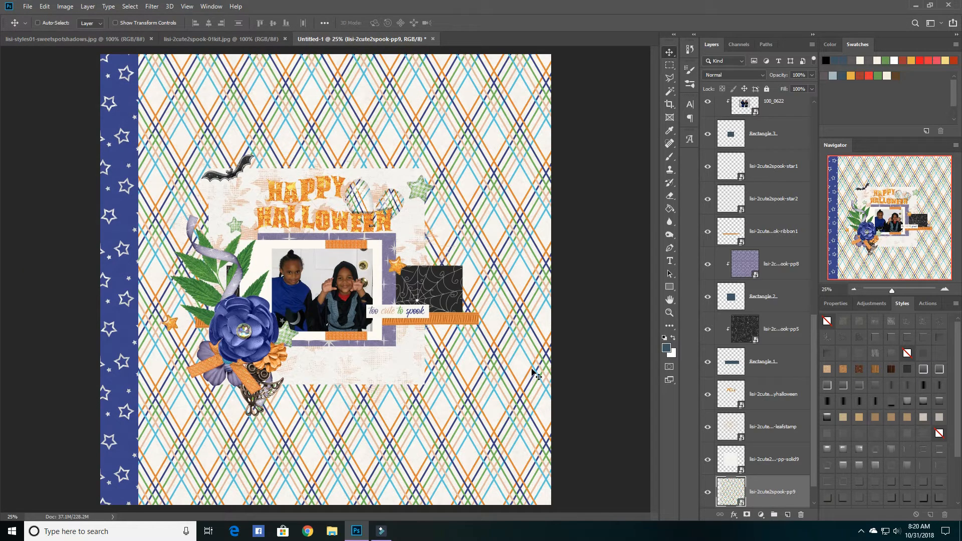
Apply a Sweet Spot shadow style to the pp9 background paper and the pp-solid9 paper layer
{"action": "scroll", "coordinate": [906, 425], "scroll_direction": "down", "scroll_amount": 4}
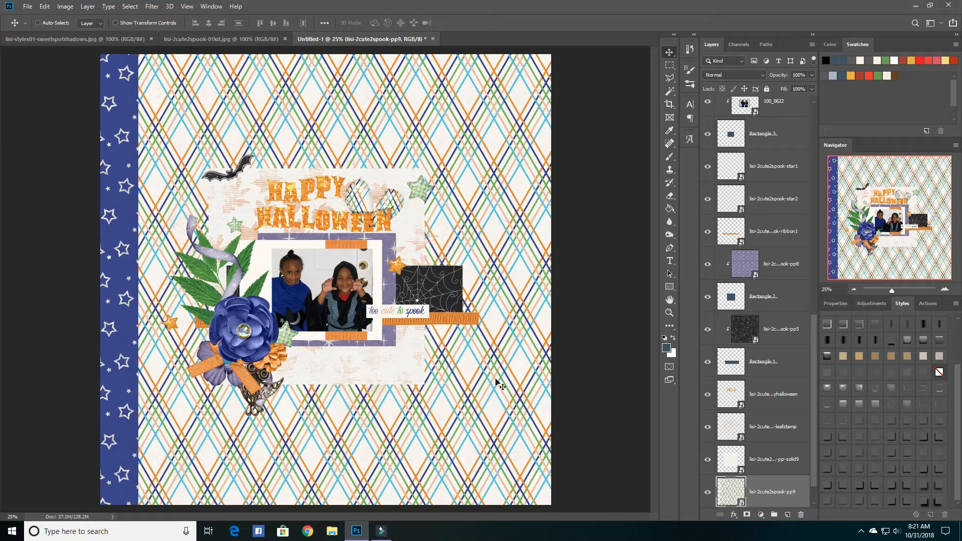
{"action": "left_click", "coordinate": [875, 426]}
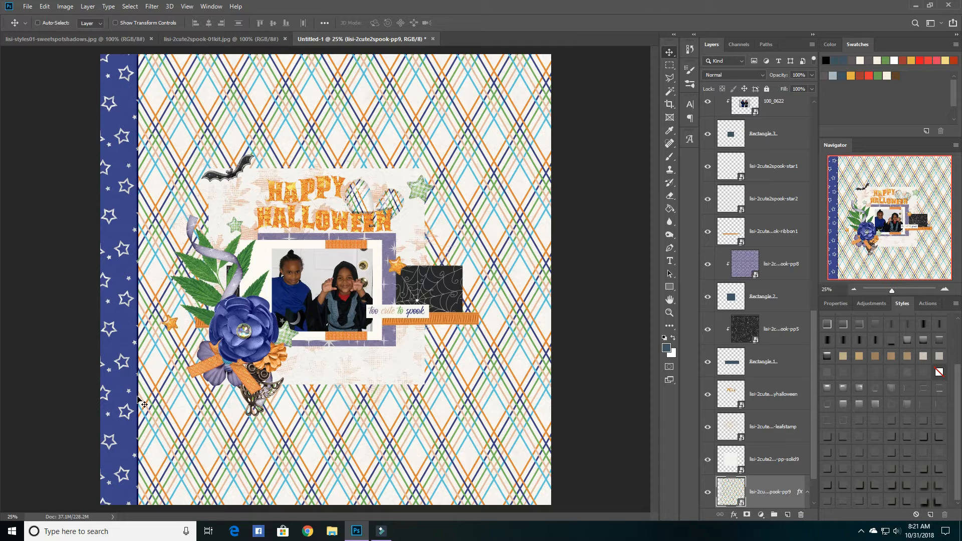
{"action": "left_click", "coordinate": [770, 466]}
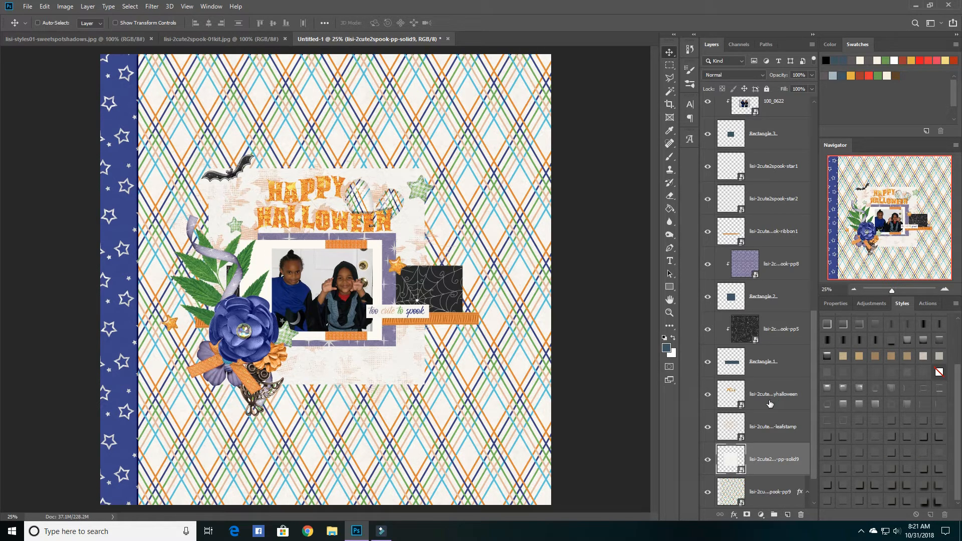
{"action": "left_click", "coordinate": [878, 424]}
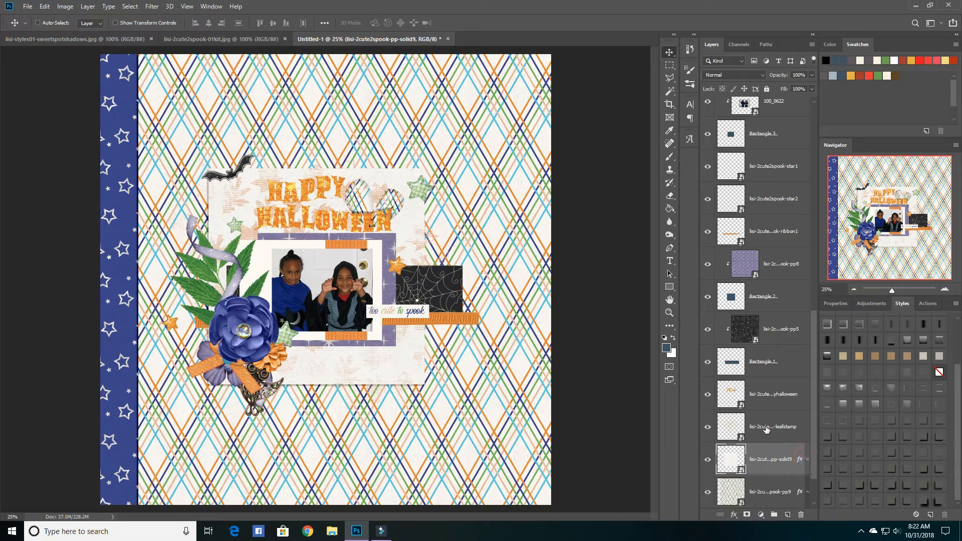
Check what the leafstamp layer contributes by hiding it and showing it again
{"action": "left_click", "coordinate": [761, 426]}
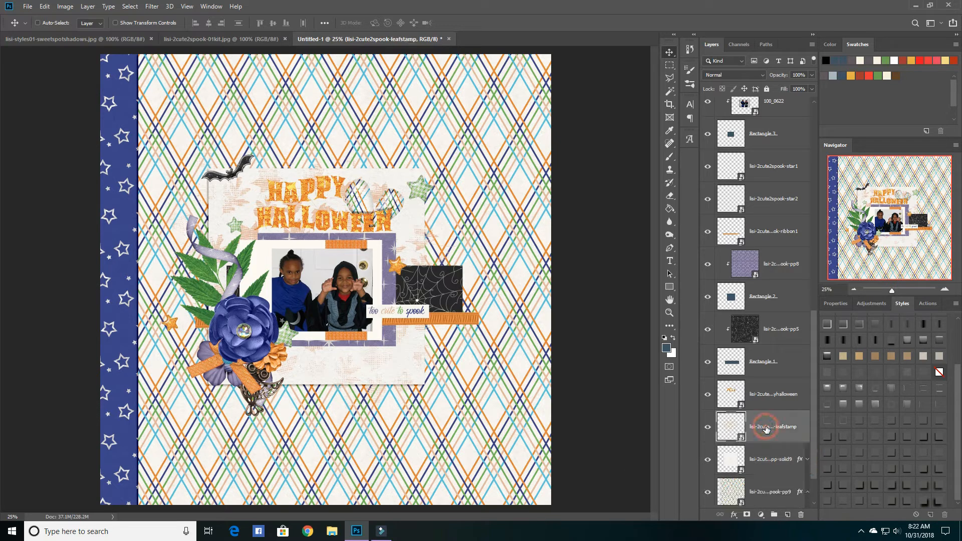
{"action": "left_click", "coordinate": [708, 428]}
{"action": "left_click", "coordinate": [708, 427]}
Apply a Sweet Spot drop-shadow style to the Happy Halloween title layer and collapse its effects list
{"action": "left_click", "coordinate": [784, 392]}
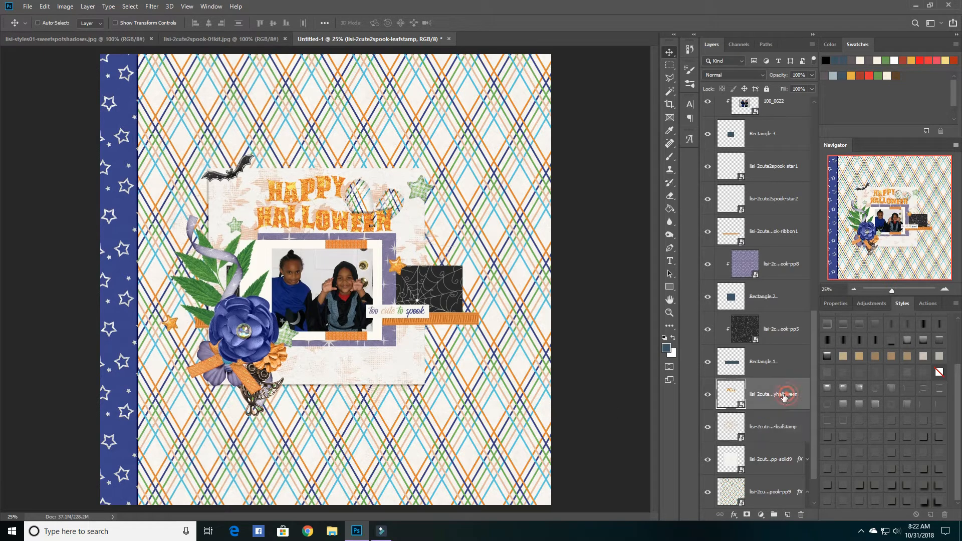
{"action": "left_click", "coordinate": [708, 395]}
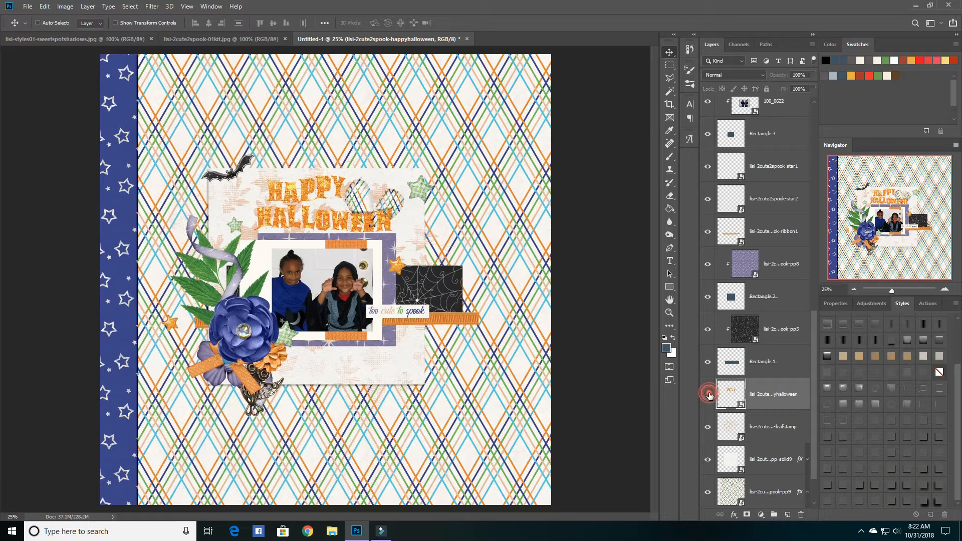
{"action": "left_click", "coordinate": [708, 395]}
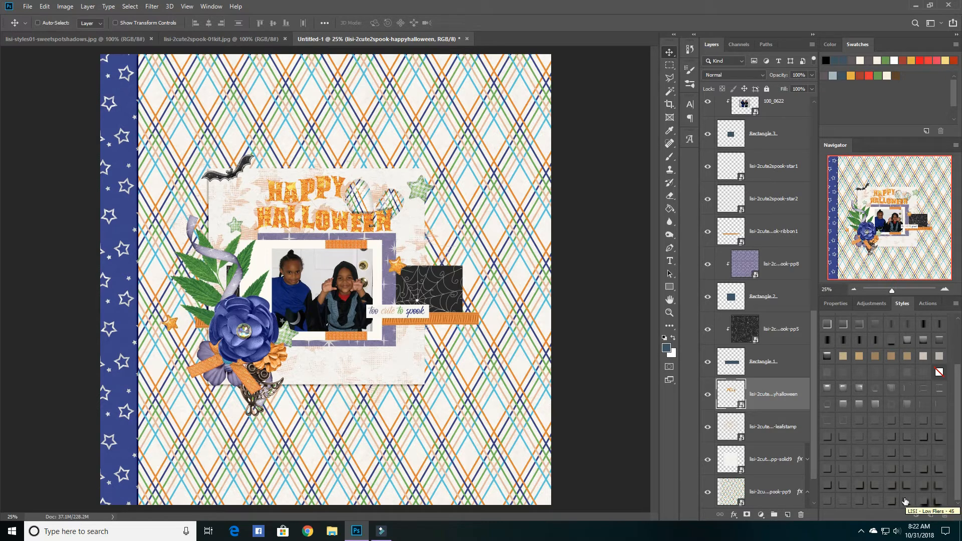
{"action": "left_click", "coordinate": [872, 502]}
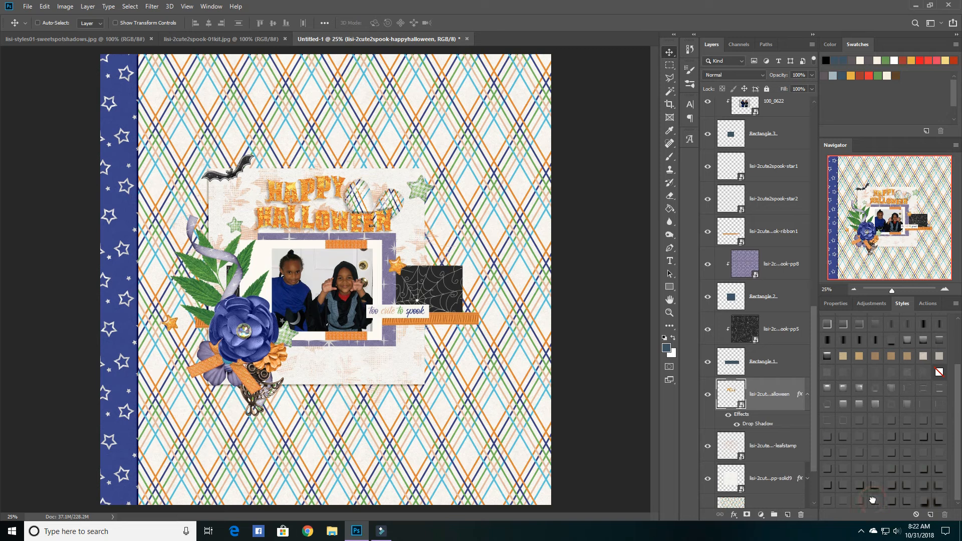
{"action": "left_click", "coordinate": [807, 396]}
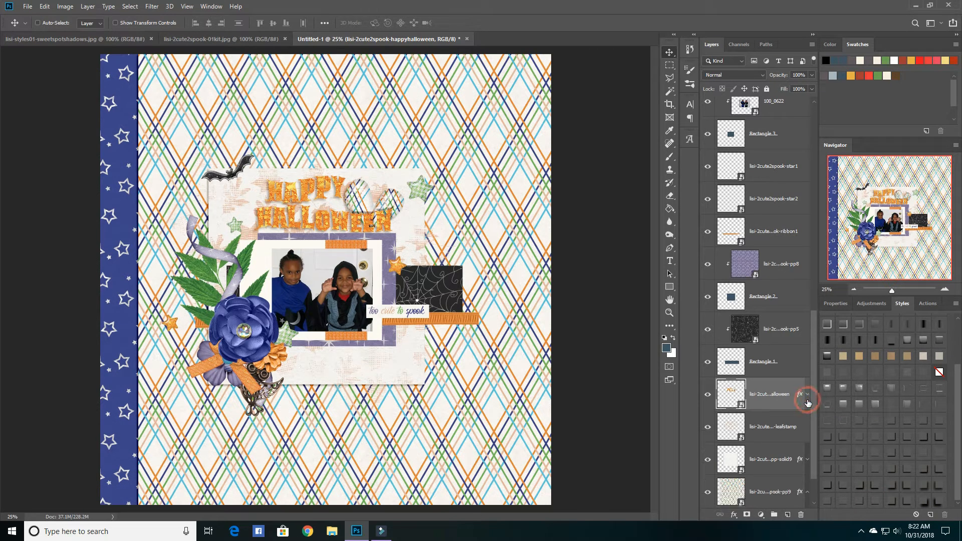
Apply the same Sweet Spot drop-shadow style to the Rectangle 1 and Rectangle 2 paper mats
{"action": "left_click", "coordinate": [770, 367]}
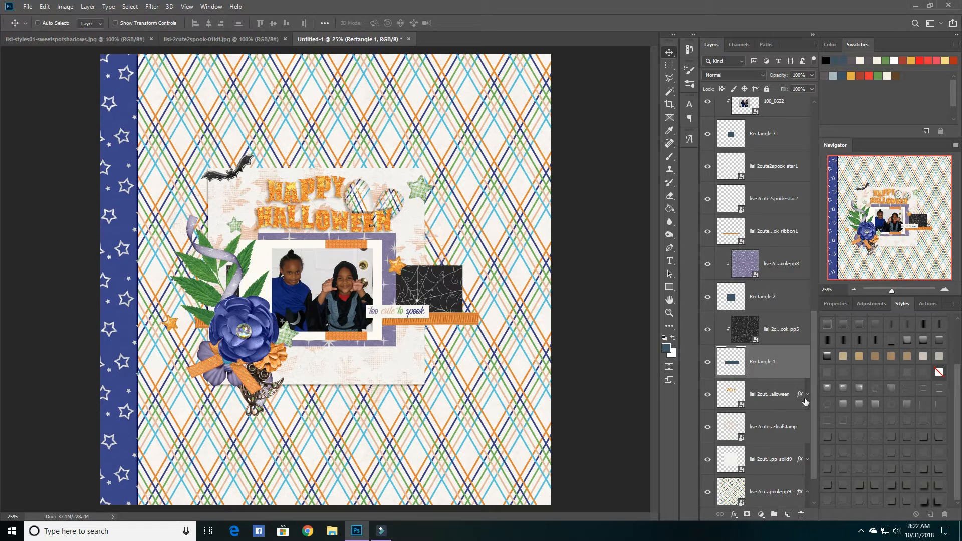
{"action": "left_click", "coordinate": [905, 422]}
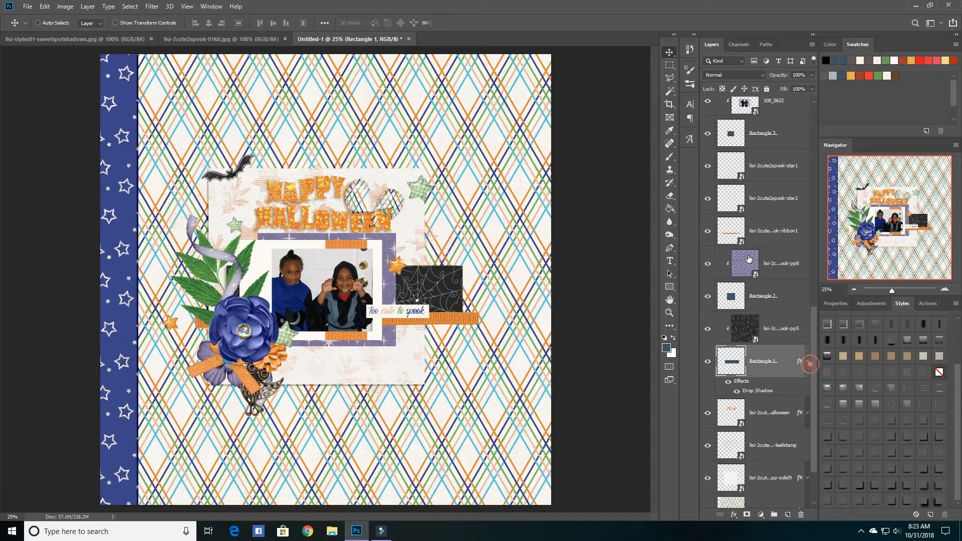
{"action": "left_click", "coordinate": [707, 231]}
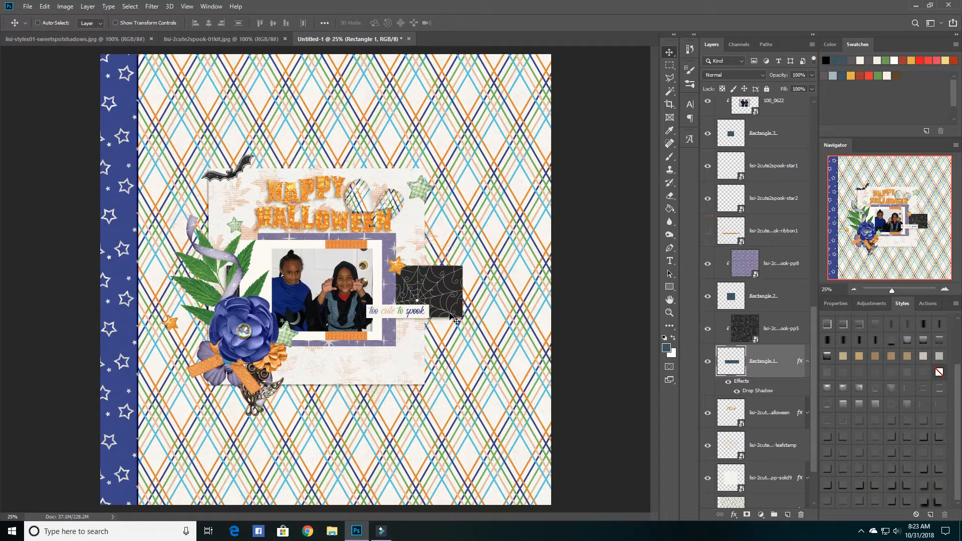
{"action": "left_click", "coordinate": [707, 231]}
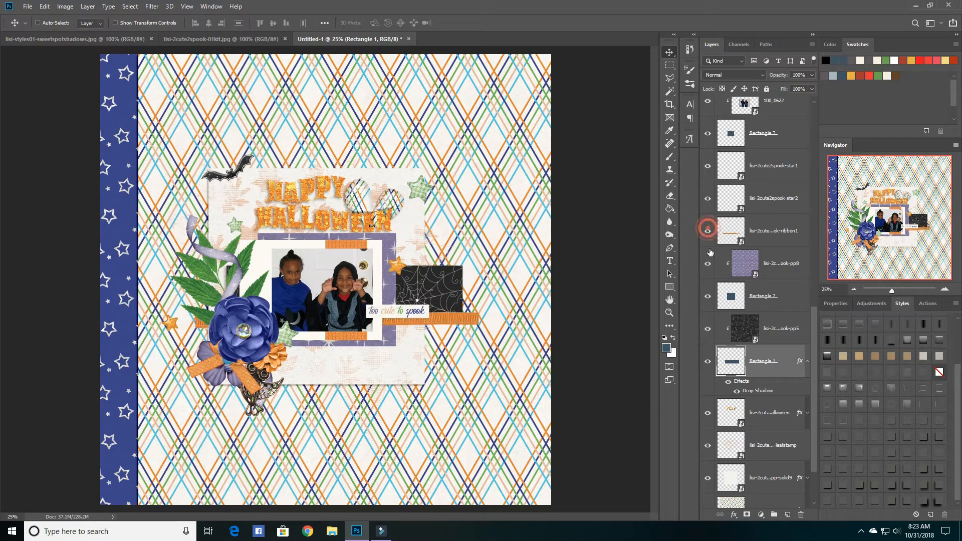
{"action": "left_click", "coordinate": [784, 301]}
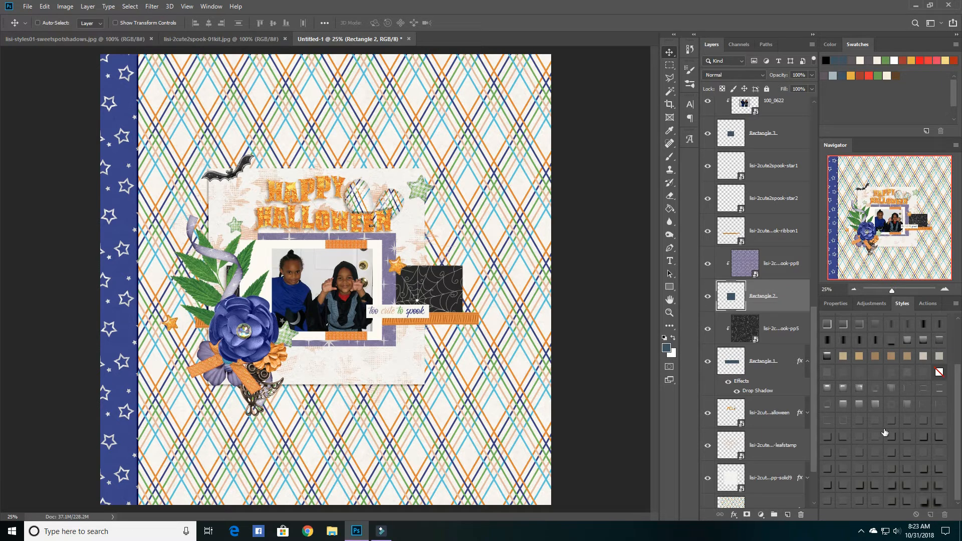
{"action": "left_click", "coordinate": [909, 422]}
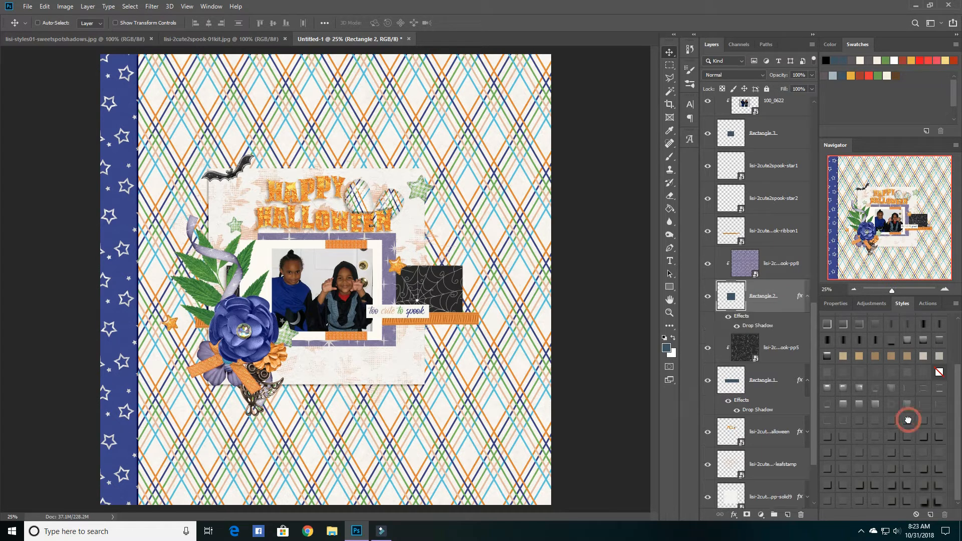
{"action": "left_click", "coordinate": [807, 299]}
Apply a Sweet Spot drop-shadow style to the orange ribbon1 layer and collapse its effects list
{"action": "left_click", "coordinate": [771, 233]}
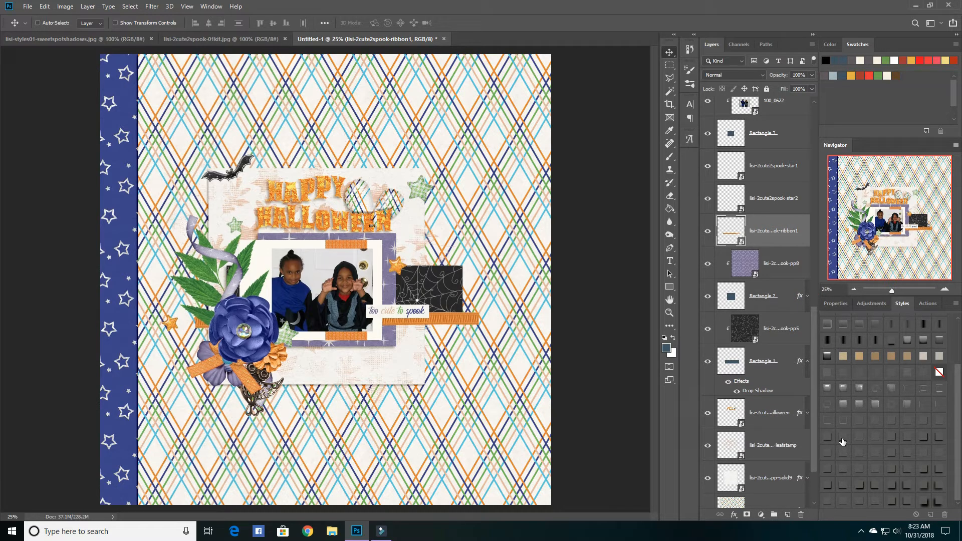
{"action": "left_click", "coordinate": [938, 422]}
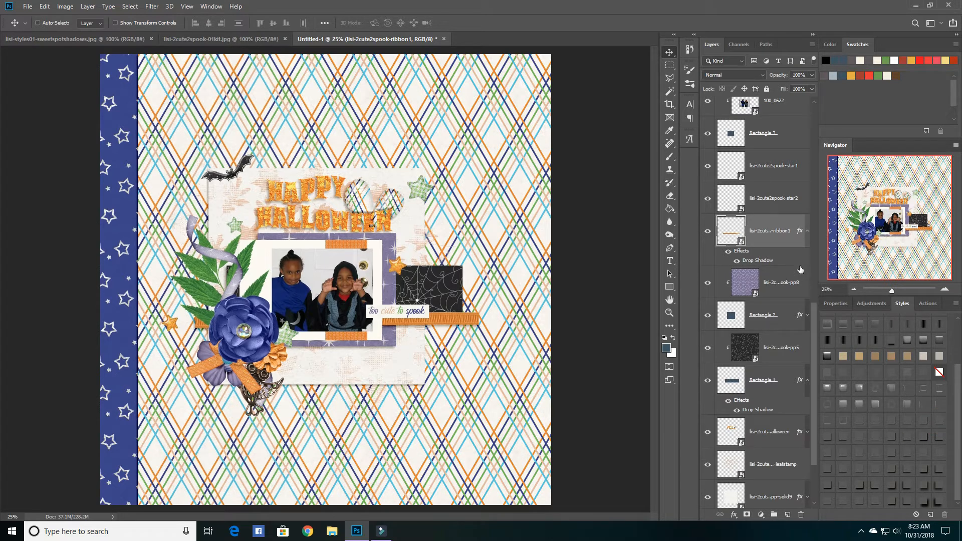
{"action": "left_click", "coordinate": [807, 230]}
Apply one Sweet Spot drop-shadow style to the star1 and star2 layers together and collapse their effects lists
{"action": "left_click", "coordinate": [775, 200]}
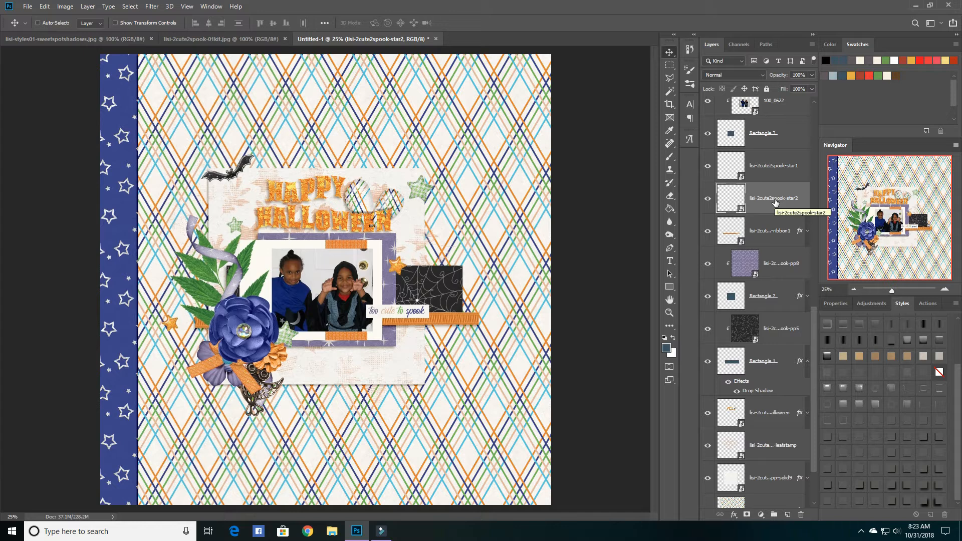
{"action": "scroll", "coordinate": [774, 184], "scroll_direction": "up", "scroll_amount": 2}
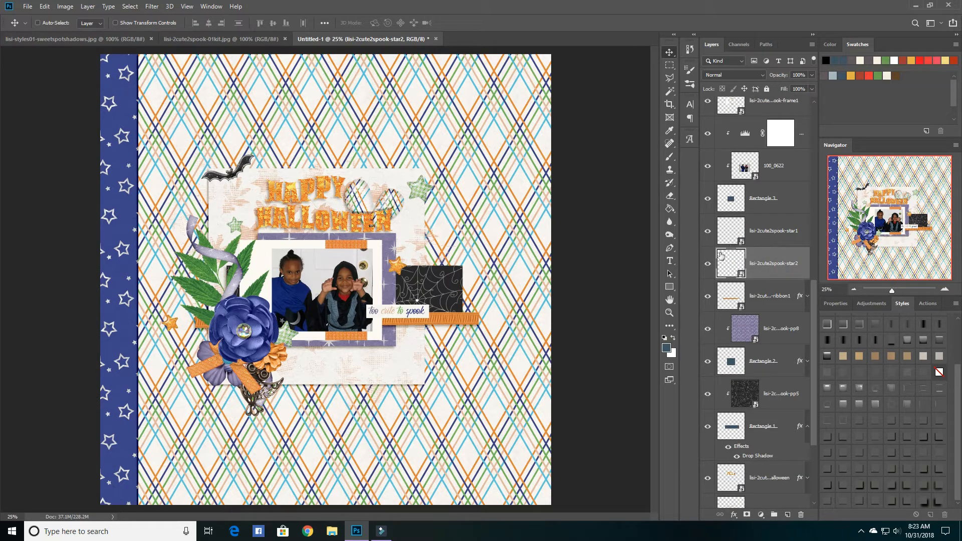
{"action": "left_click", "coordinate": [711, 259]}
{"action": "left_click", "coordinate": [712, 260]}
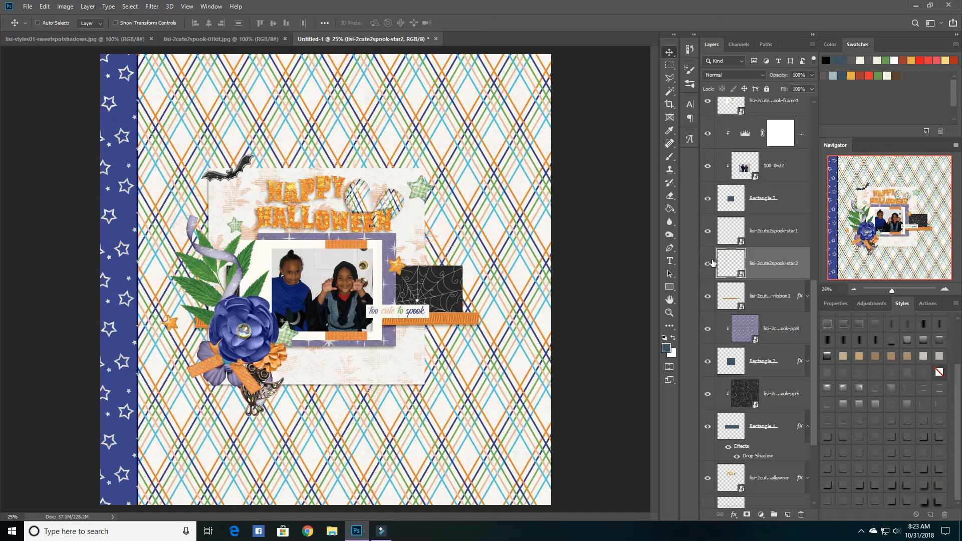
{"action": "left_click", "coordinate": [709, 233]}
{"action": "left_click", "coordinate": [710, 233]}
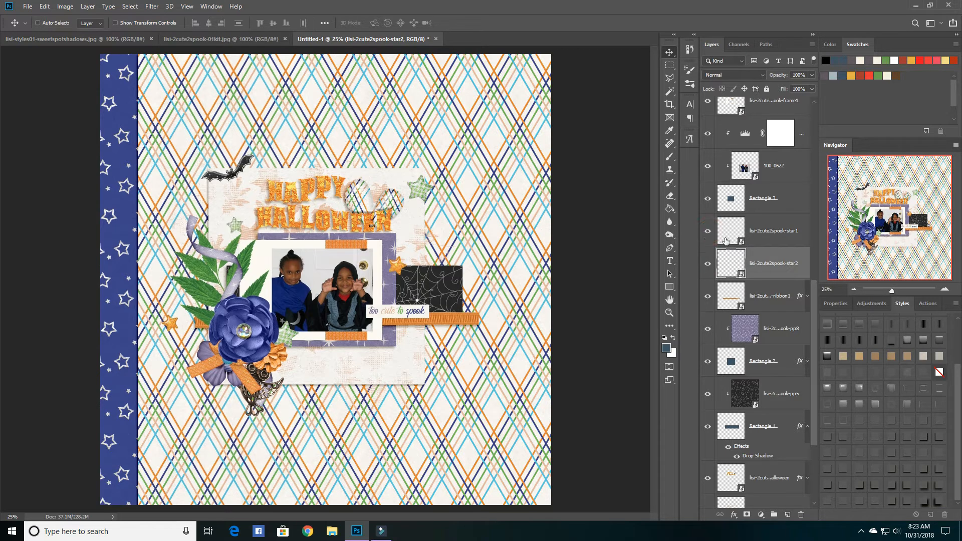
{"action": "left_click", "coordinate": [786, 241], "text": "ctrl"}
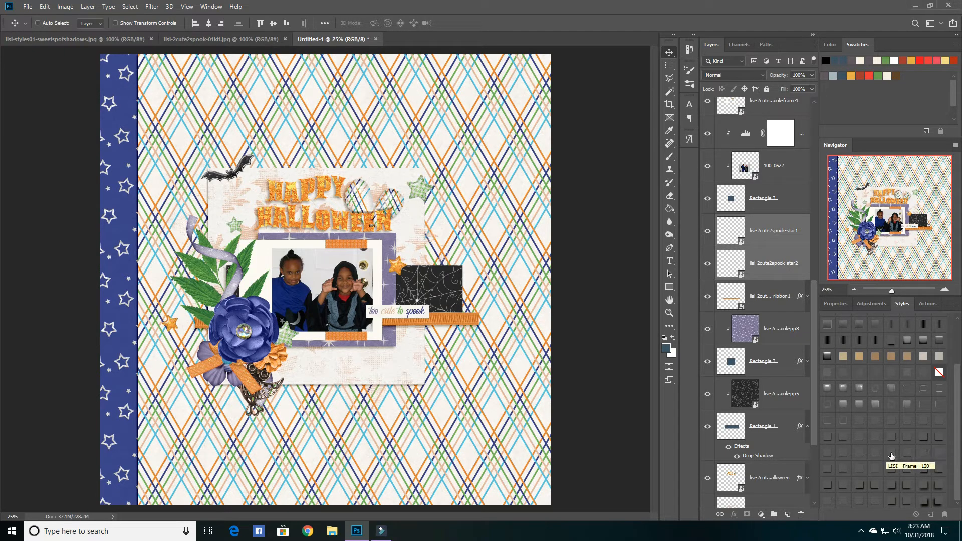
{"action": "left_click", "coordinate": [847, 455]}
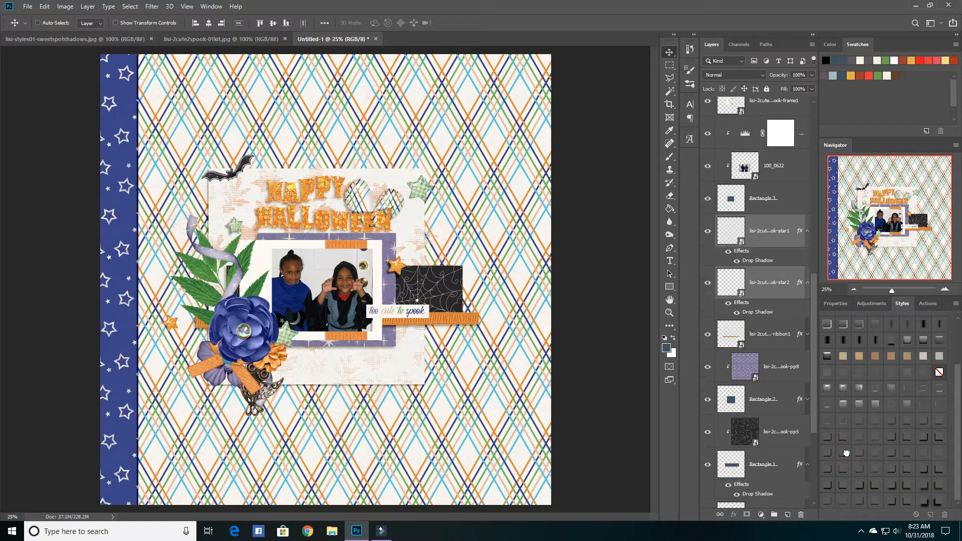
{"action": "left_click", "coordinate": [806, 284]}
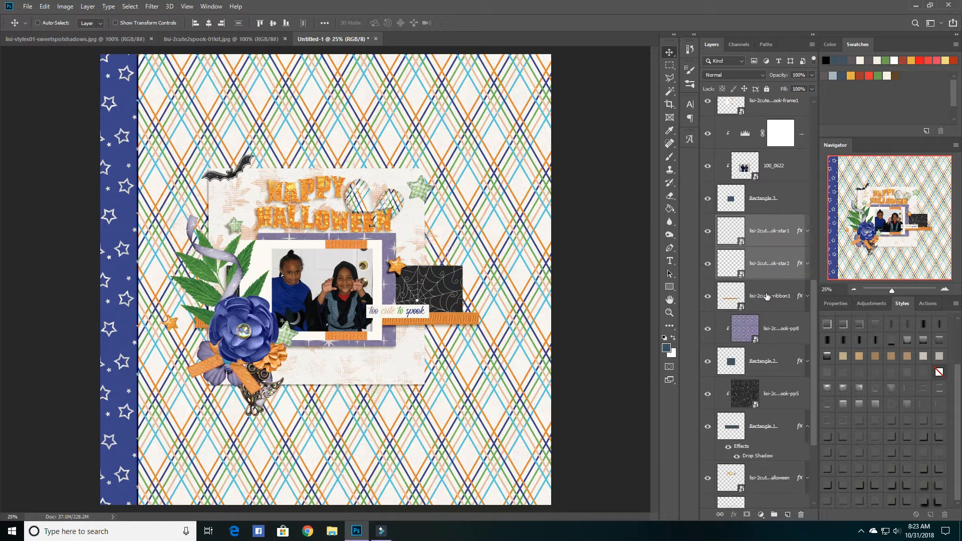
Apply a Sweet Spot drop-shadow style to the frame1 layer around the photo and collapse its effects list
{"action": "left_click", "coordinate": [770, 295]}
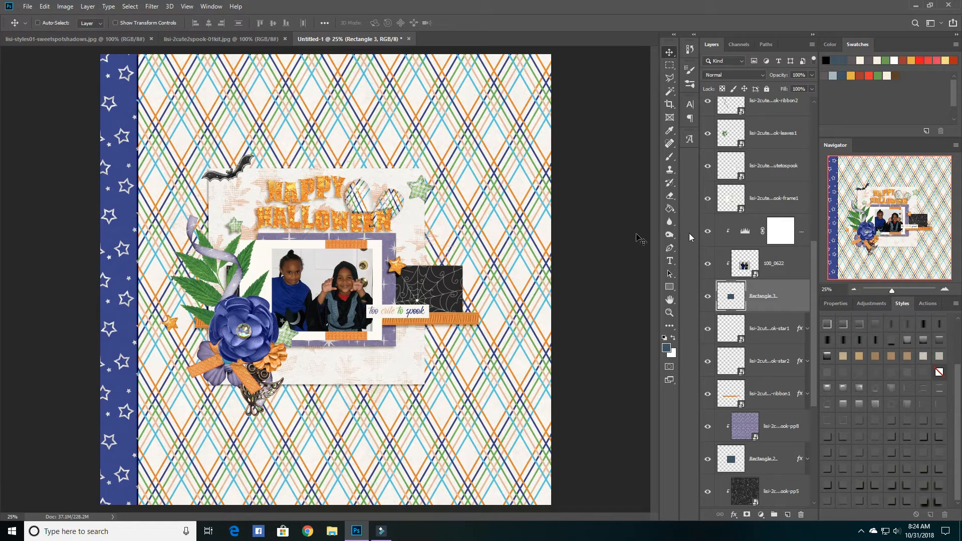
{"action": "left_click", "coordinate": [762, 204]}
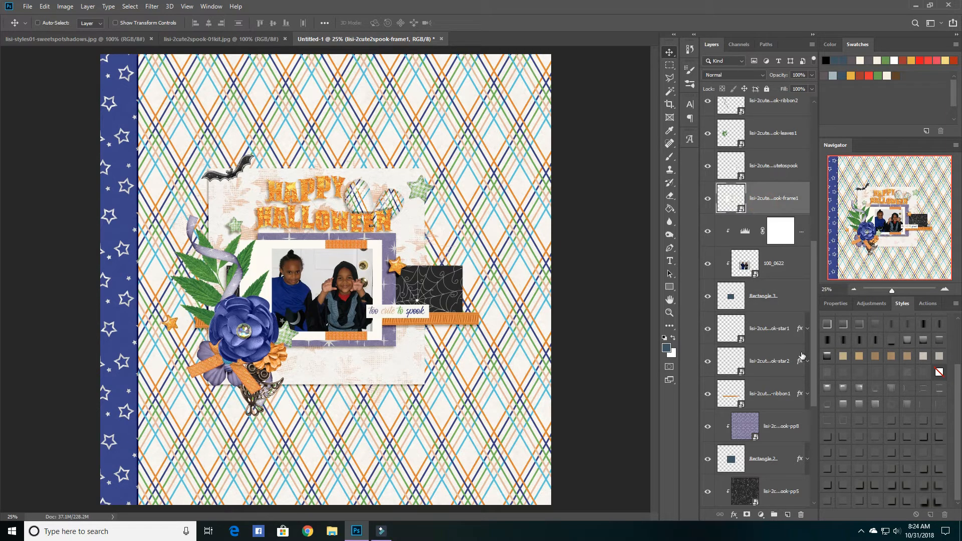
{"action": "left_click", "coordinate": [907, 455]}
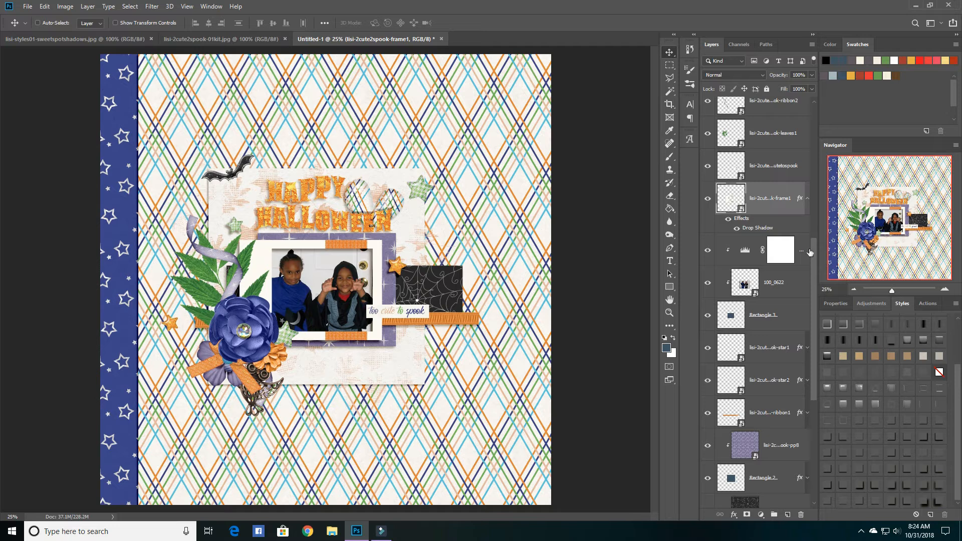
{"action": "left_click", "coordinate": [806, 200]}
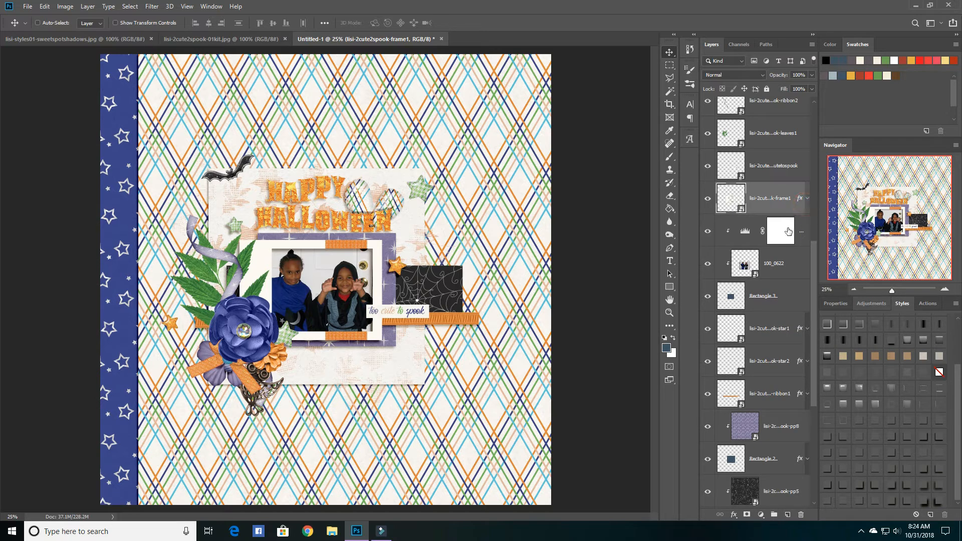
Identify the "too cute to spook" word tag by toggling its visibility, then give it a Sweet Spot drop-shadow style and collapse its effects list
{"action": "left_click", "coordinate": [774, 168]}
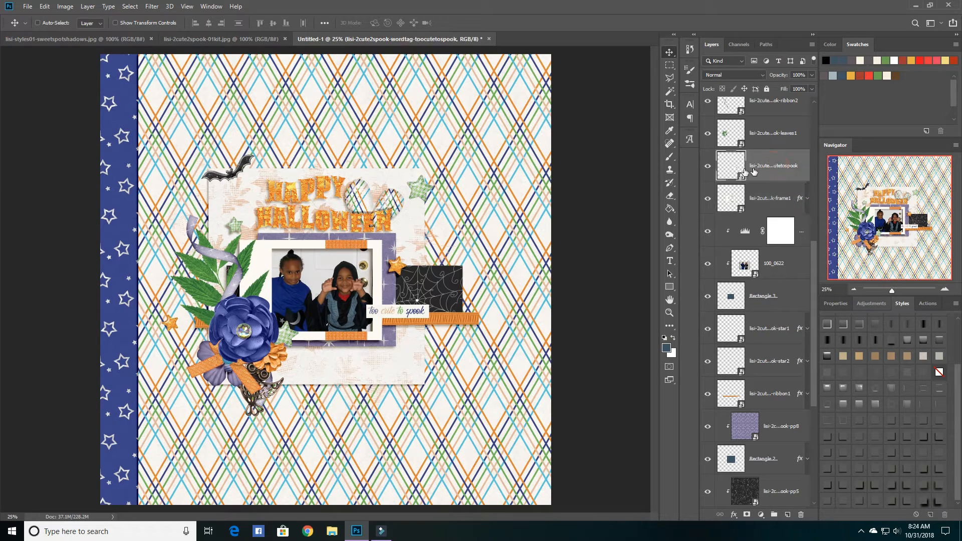
{"action": "left_click", "coordinate": [708, 167]}
{"action": "left_click", "coordinate": [708, 166]}
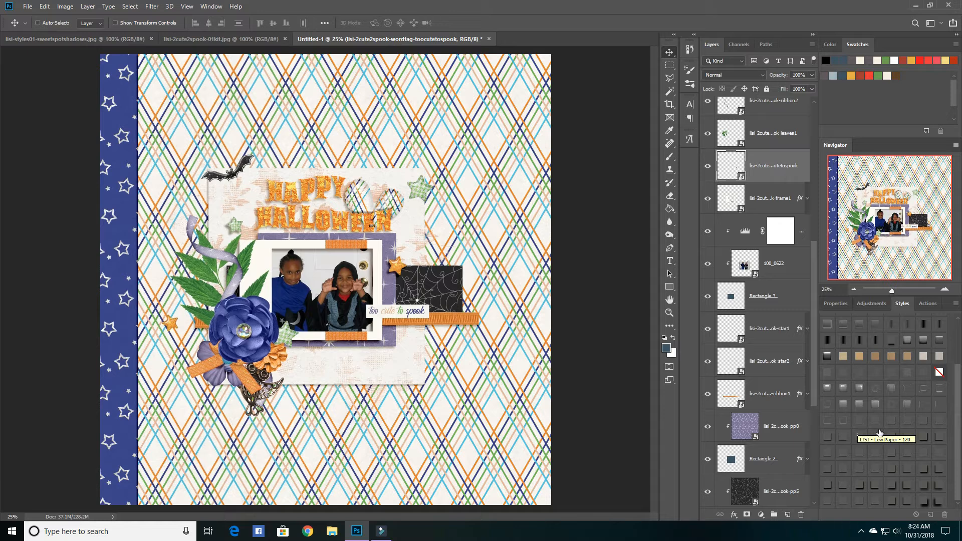
{"action": "left_click", "coordinate": [905, 424]}
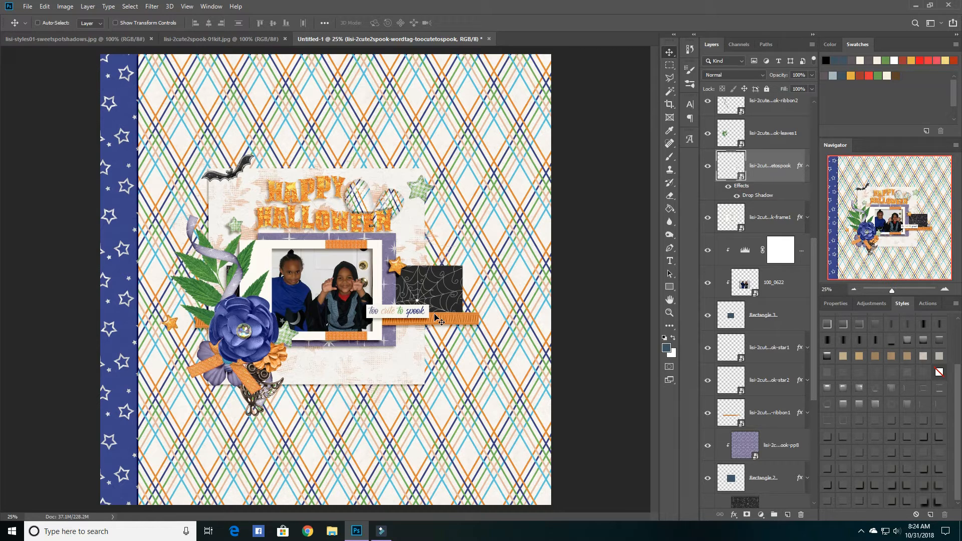
{"action": "left_click", "coordinate": [806, 172]}
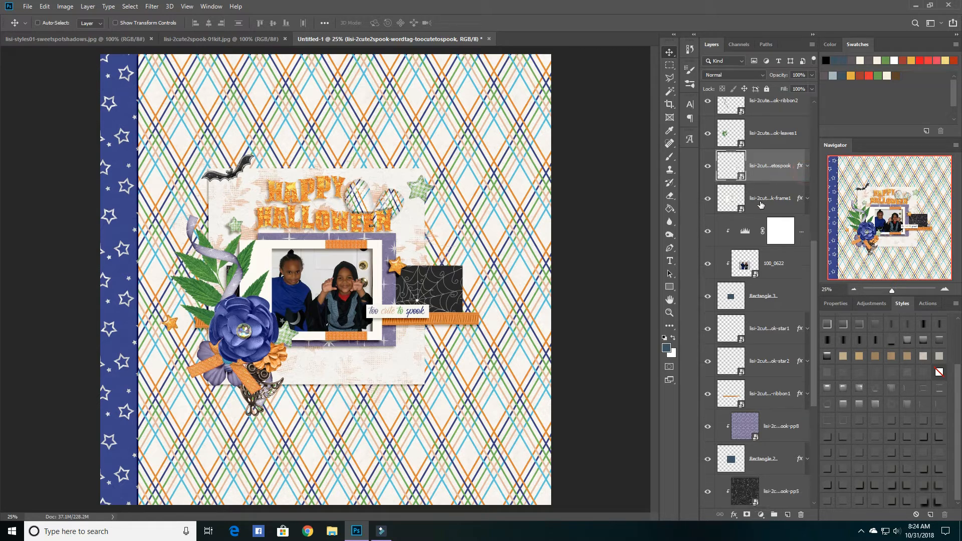
Compare Sweet Spot drop-shadow styles on the green leaves1 layer, apply the preferred one and collapse its effects list
{"action": "scroll", "coordinate": [761, 206], "scroll_direction": "up", "scroll_amount": 5}
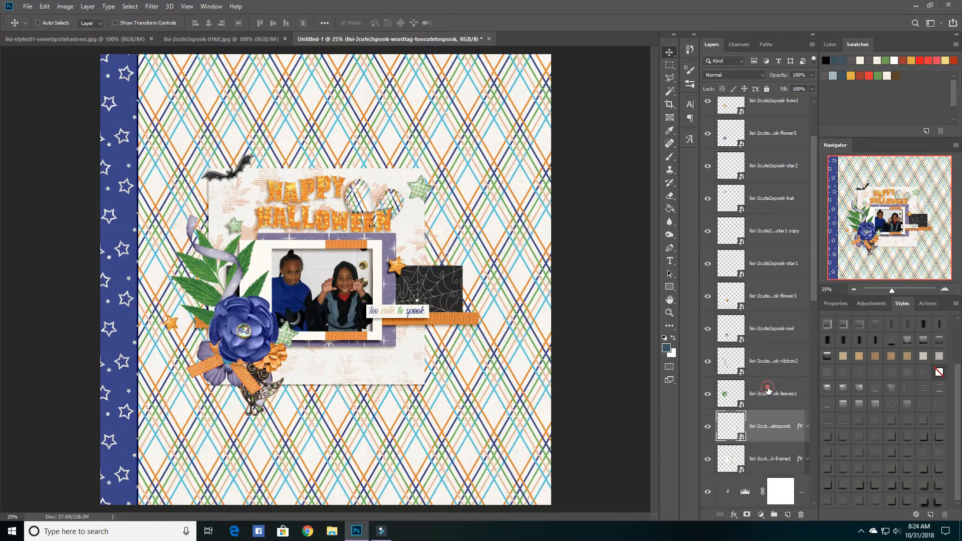
{"action": "left_click", "coordinate": [767, 387]}
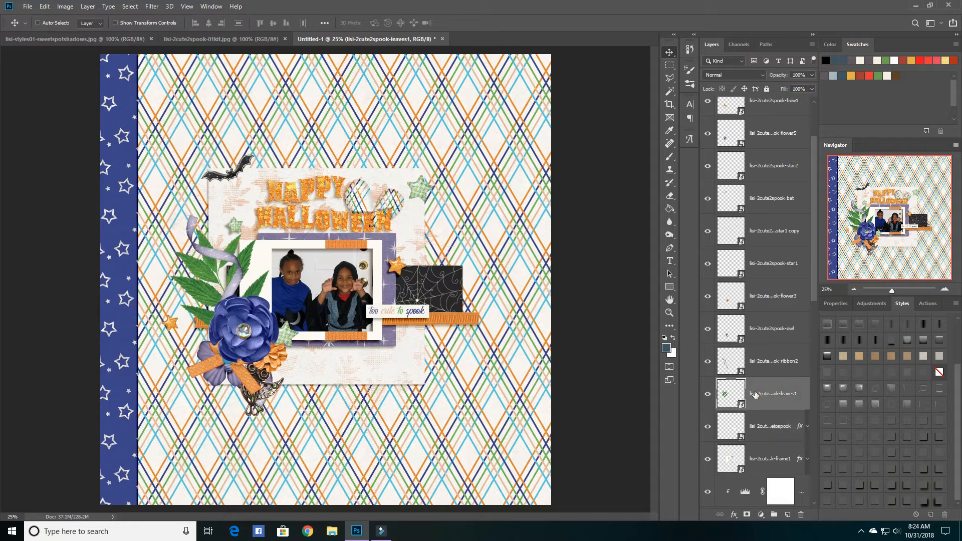
{"action": "left_click", "coordinate": [906, 473]}
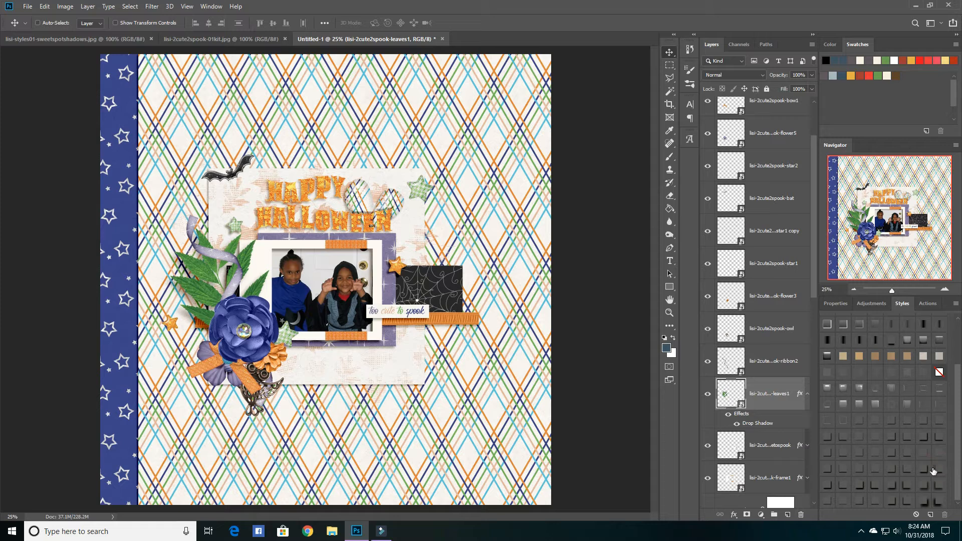
{"action": "left_click", "coordinate": [937, 459]}
{"action": "left_click", "coordinate": [936, 460]}
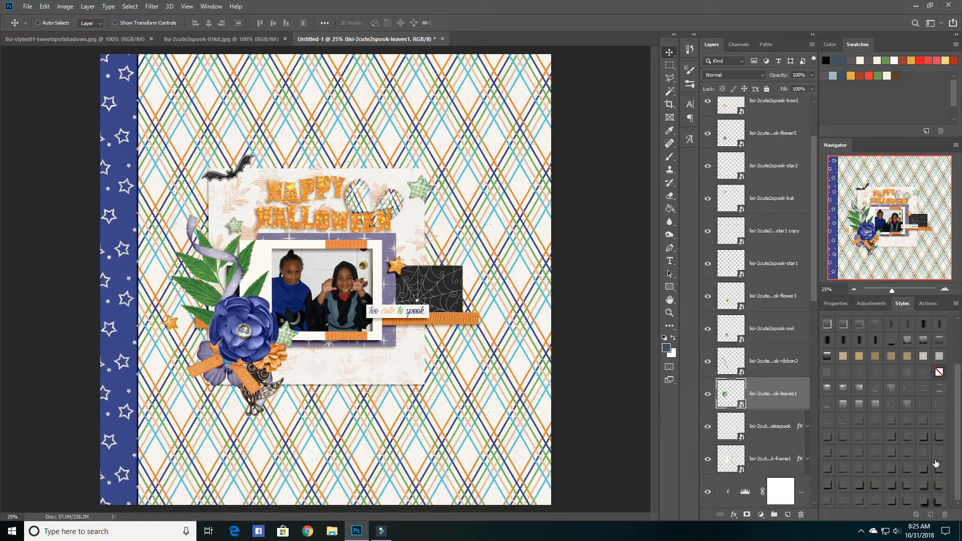
{"action": "left_click", "coordinate": [938, 468]}
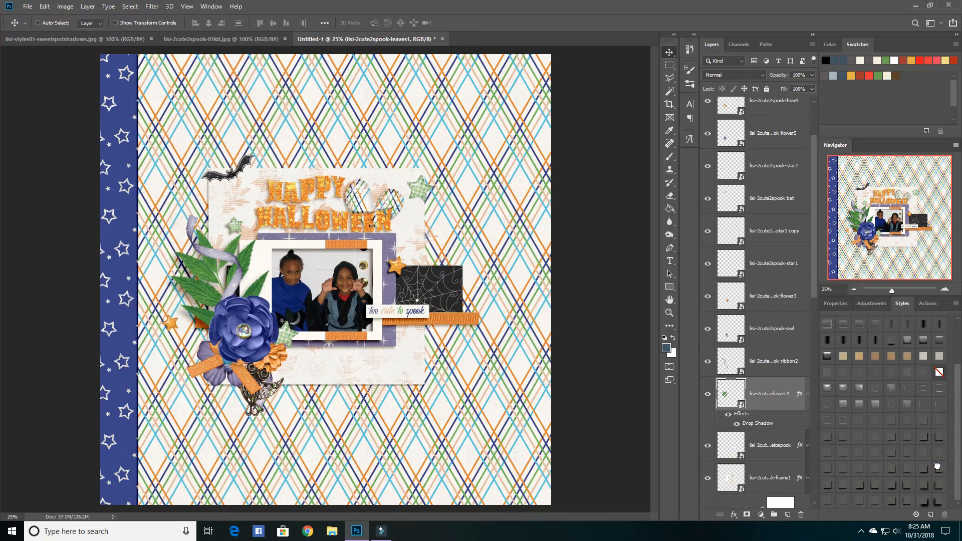
{"action": "left_click", "coordinate": [936, 468]}
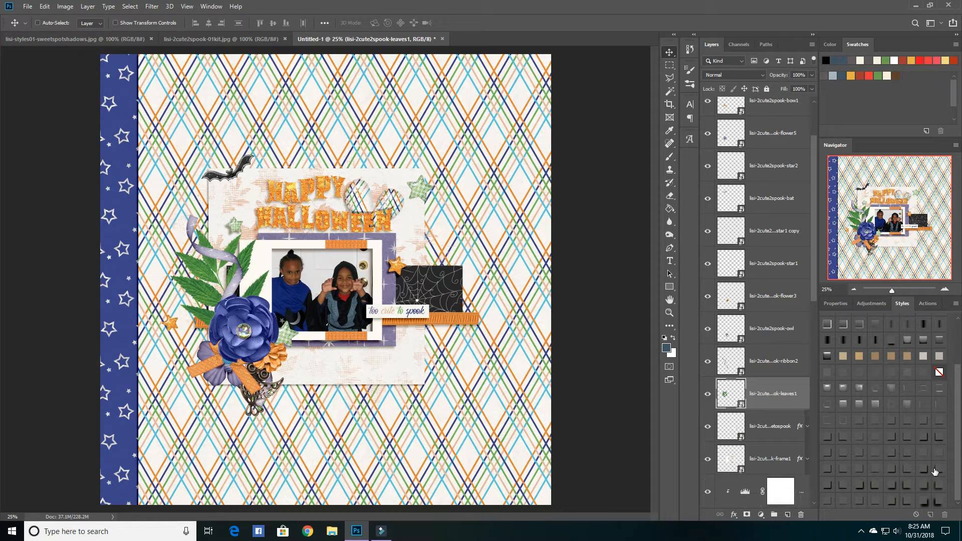
{"action": "left_click", "coordinate": [906, 469]}
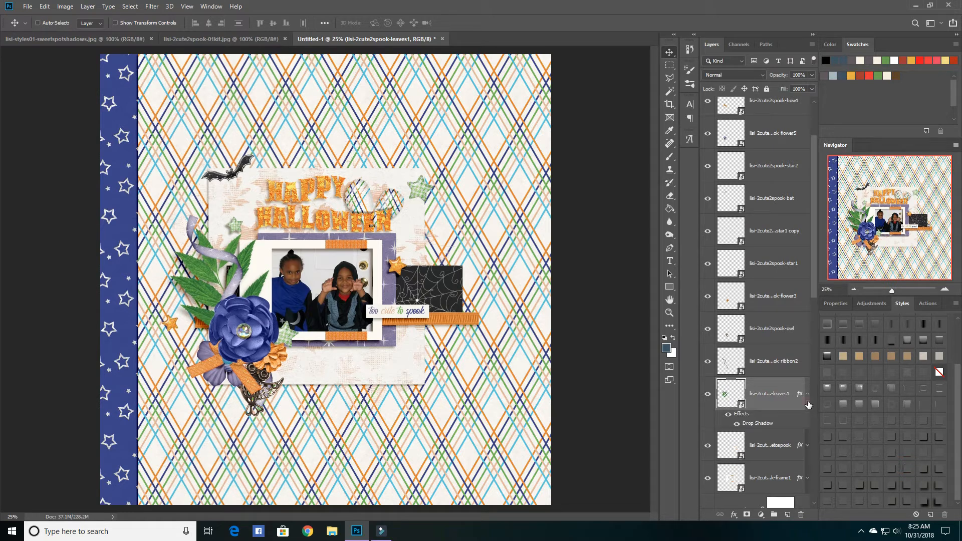
{"action": "left_click", "coordinate": [807, 395]}
Apply a Sweet Spot drop-shadow style to the curled purple ribbon2 layer and collapse its effects list
{"action": "left_click", "coordinate": [778, 362]}
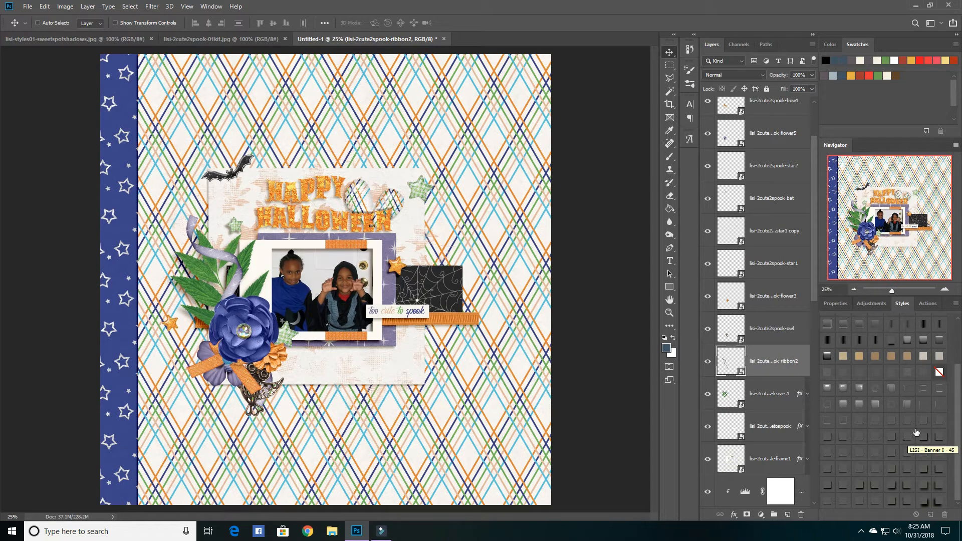
{"action": "left_click", "coordinate": [836, 438]}
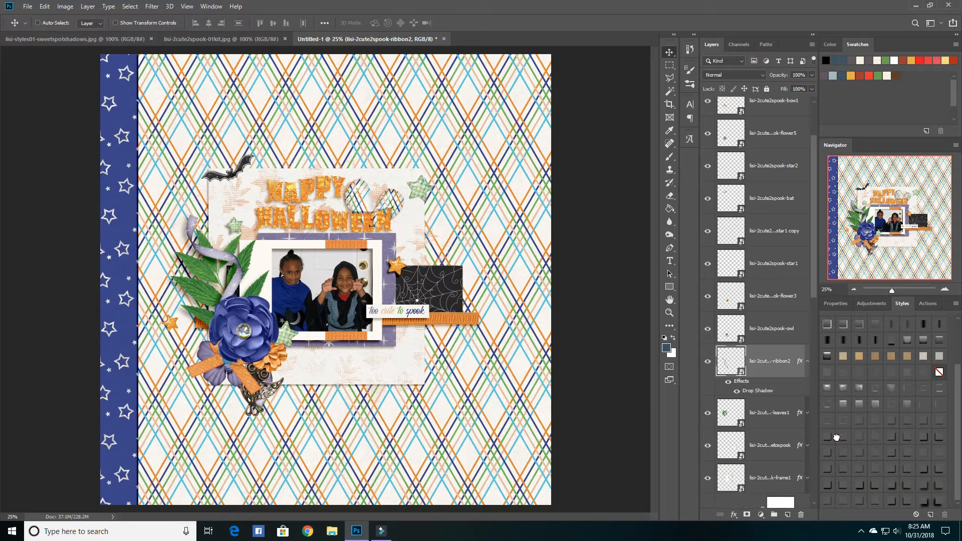
{"action": "left_click", "coordinate": [807, 362]}
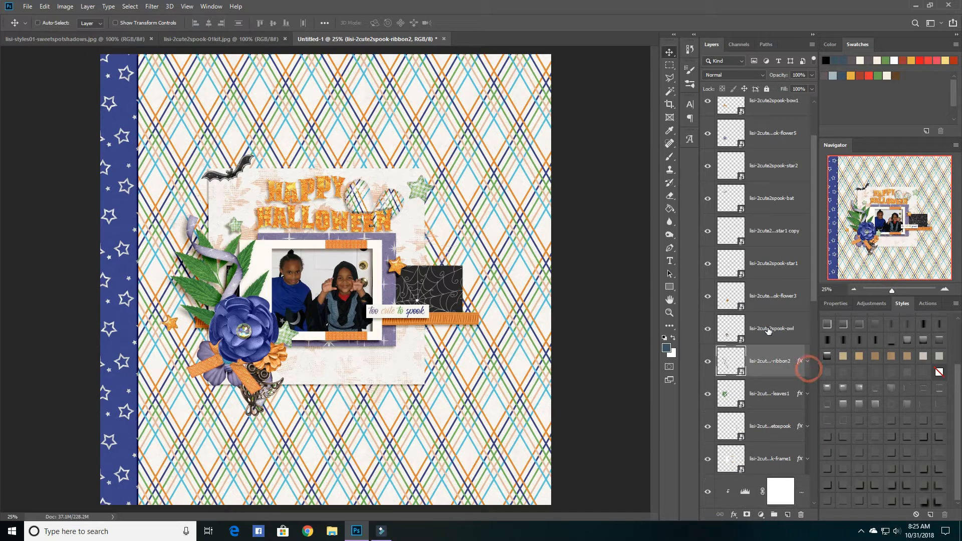
Apply a Sweet Spot drop-shadow style to the owl layer below the flower cluster and collapse its effects list
{"action": "left_click", "coordinate": [768, 326]}
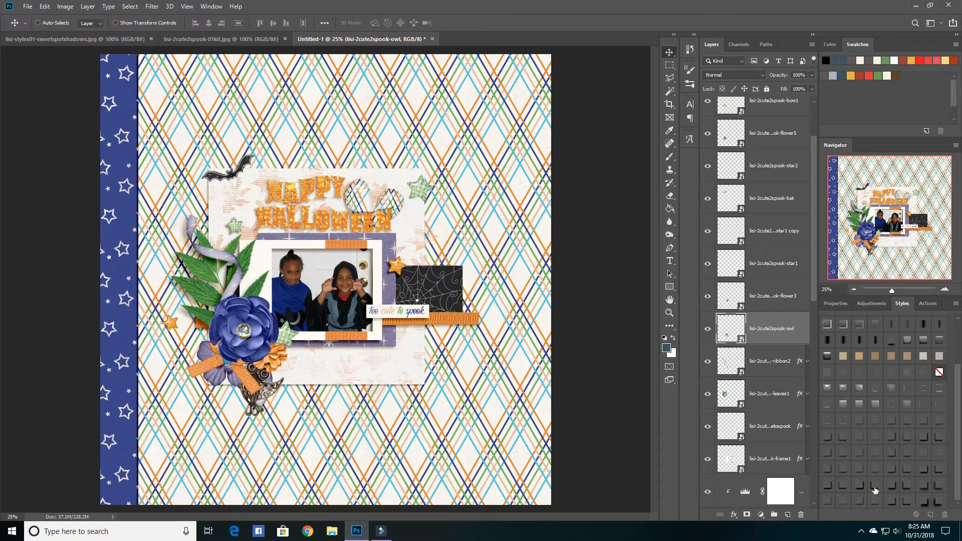
{"action": "left_click", "coordinate": [938, 437]}
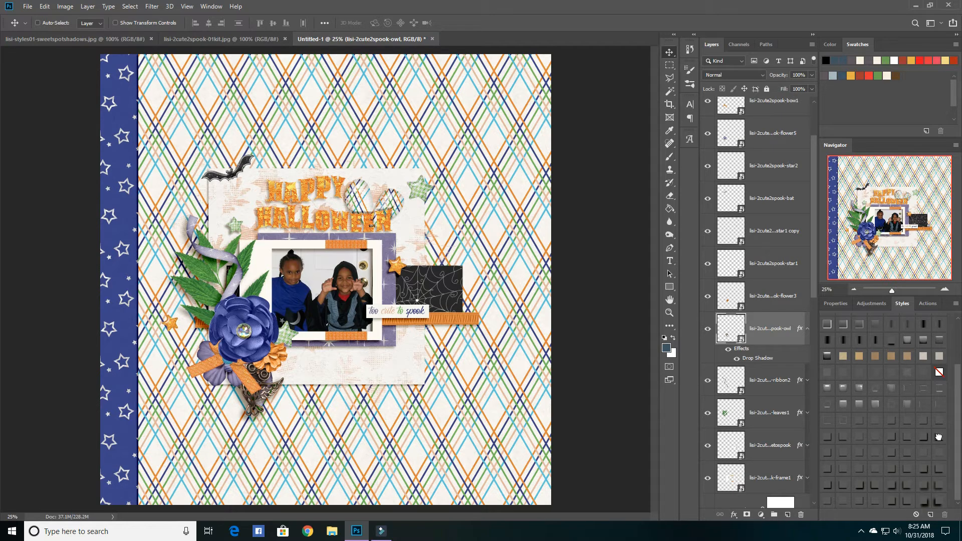
{"action": "left_click", "coordinate": [808, 340]}
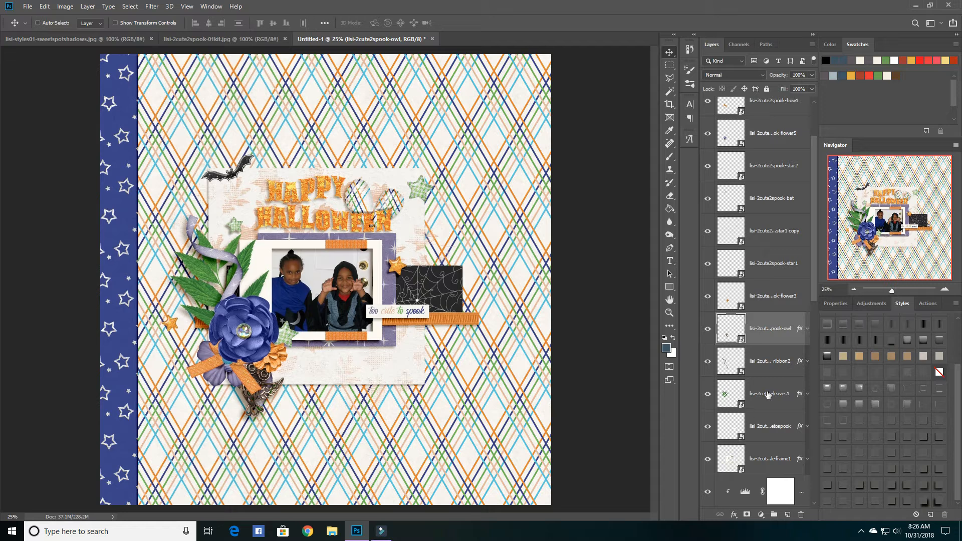
Identify the orange flower3 layer by toggling its visibility, apply a Sweet Spot drop-shadow style and collapse its effects list
{"action": "left_click", "coordinate": [774, 298]}
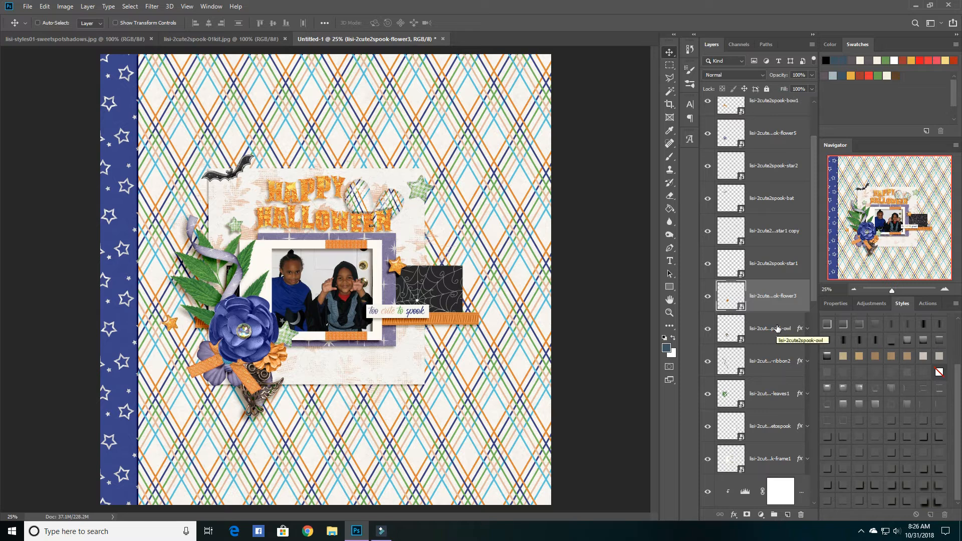
{"action": "left_click", "coordinate": [708, 297]}
{"action": "left_click", "coordinate": [707, 296]}
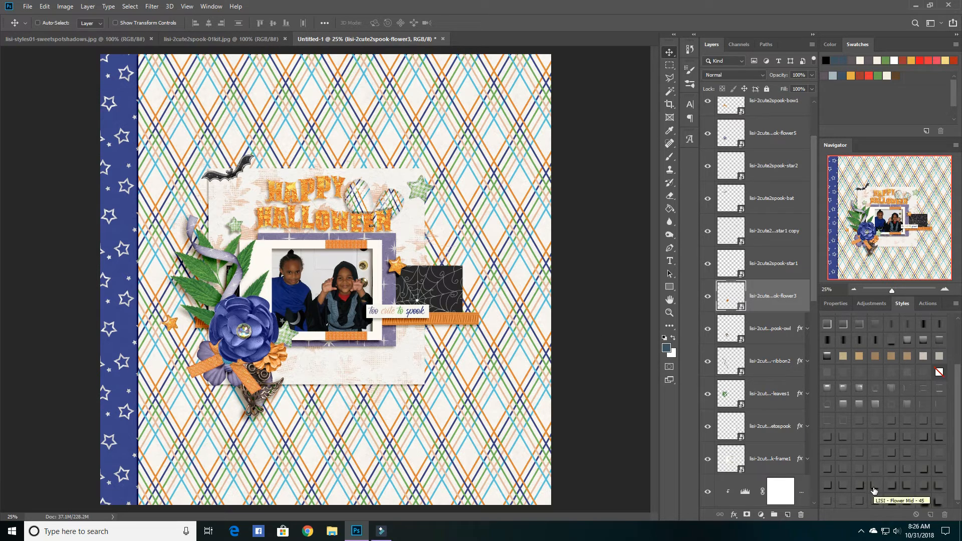
{"action": "left_click", "coordinate": [844, 486]}
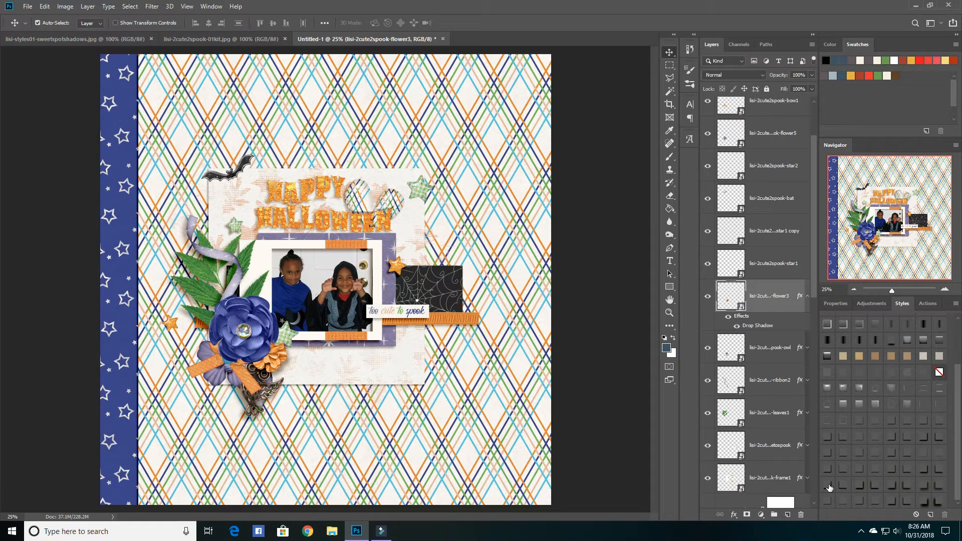
{"action": "left_click", "coordinate": [843, 485]}
{"action": "left_click", "coordinate": [807, 296]}
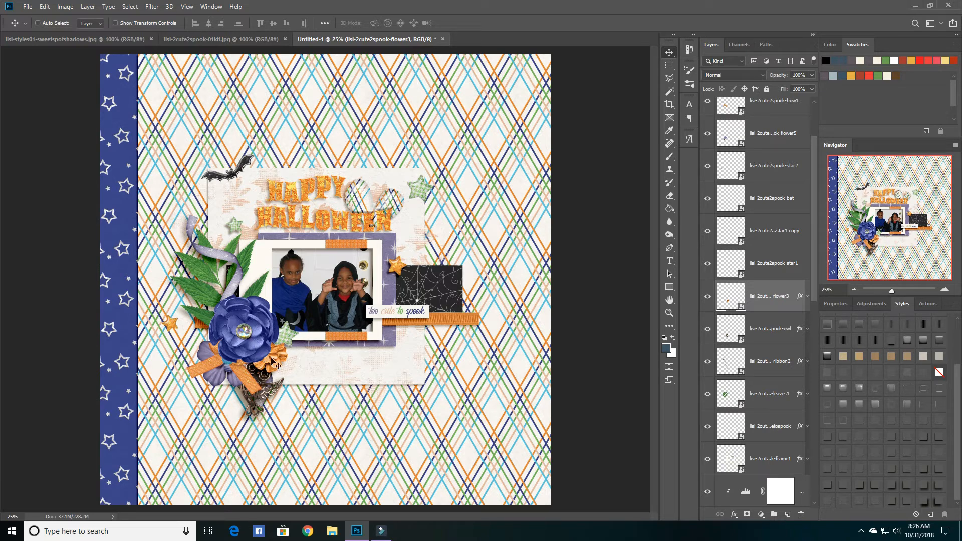
Apply the same Sweet Spot drop-shadow style to the upper star1 and star1 copy layers and collapse their effects lists
{"action": "left_click", "coordinate": [770, 265]}
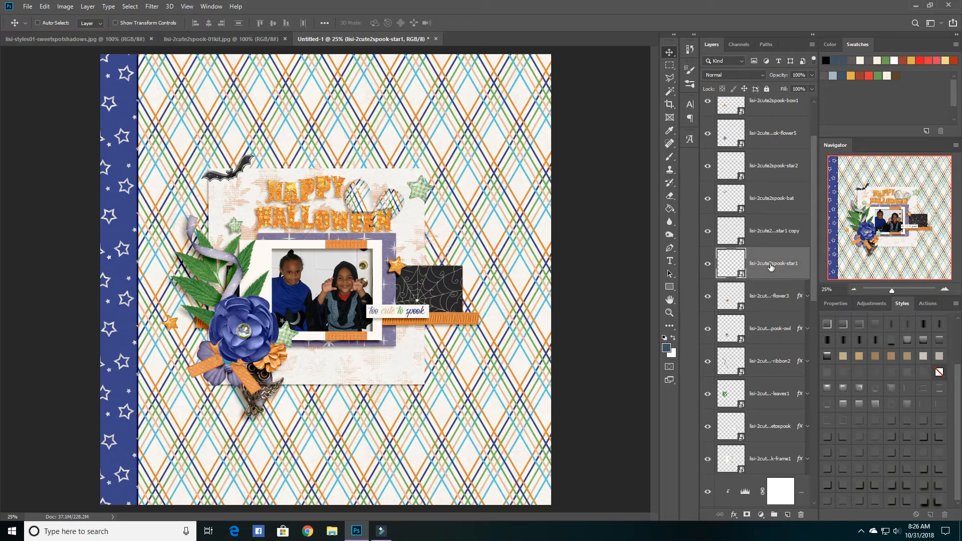
{"action": "left_click", "coordinate": [842, 437]}
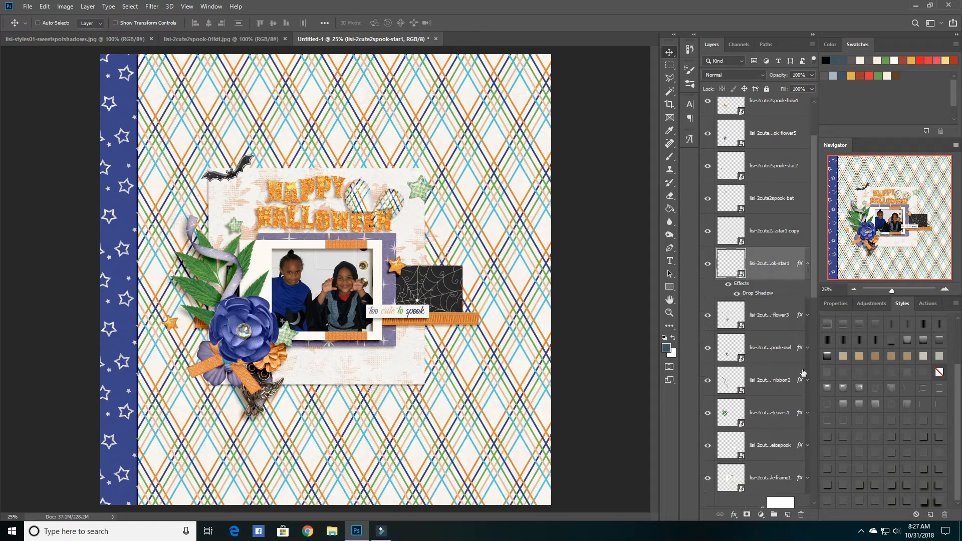
{"action": "left_click", "coordinate": [807, 271]}
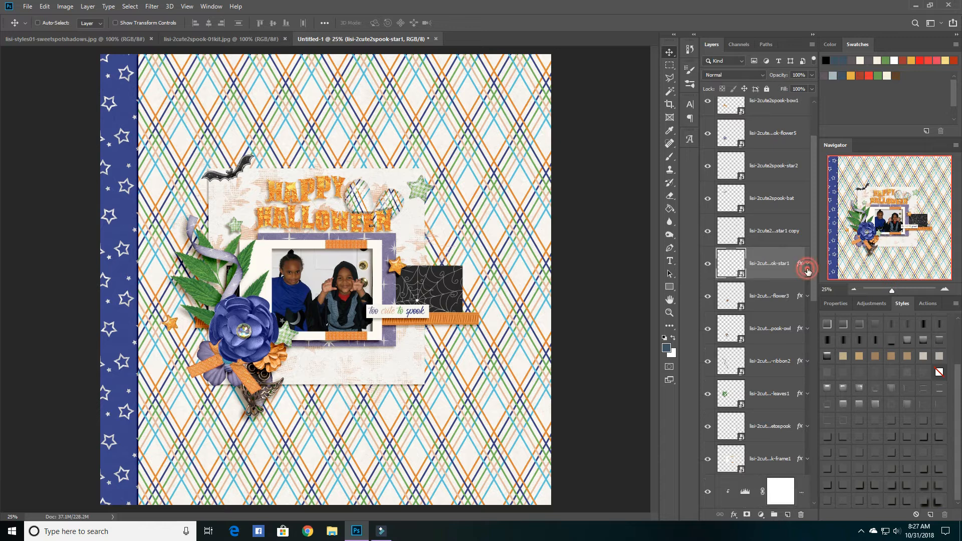
{"action": "left_click", "coordinate": [791, 235]}
{"action": "left_click", "coordinate": [844, 436]}
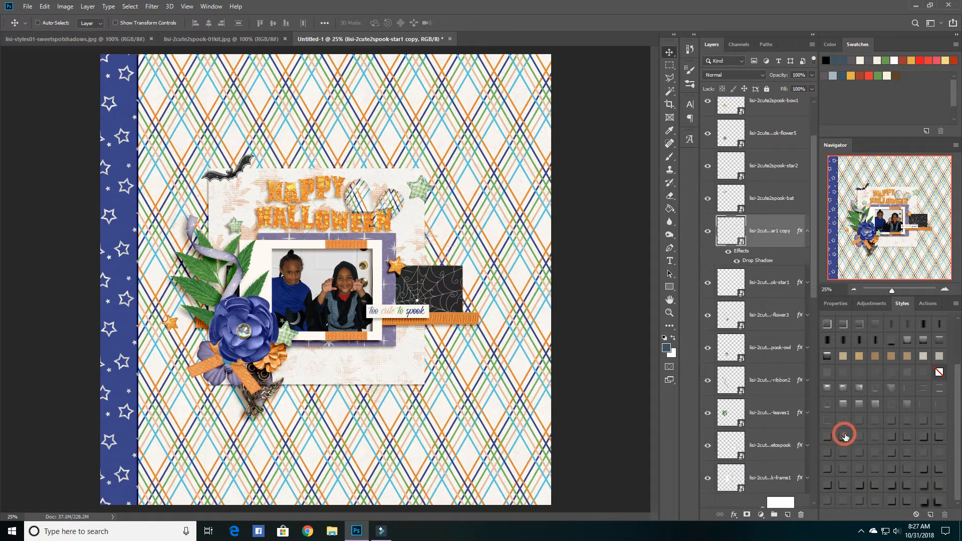
{"action": "left_click", "coordinate": [806, 231]}
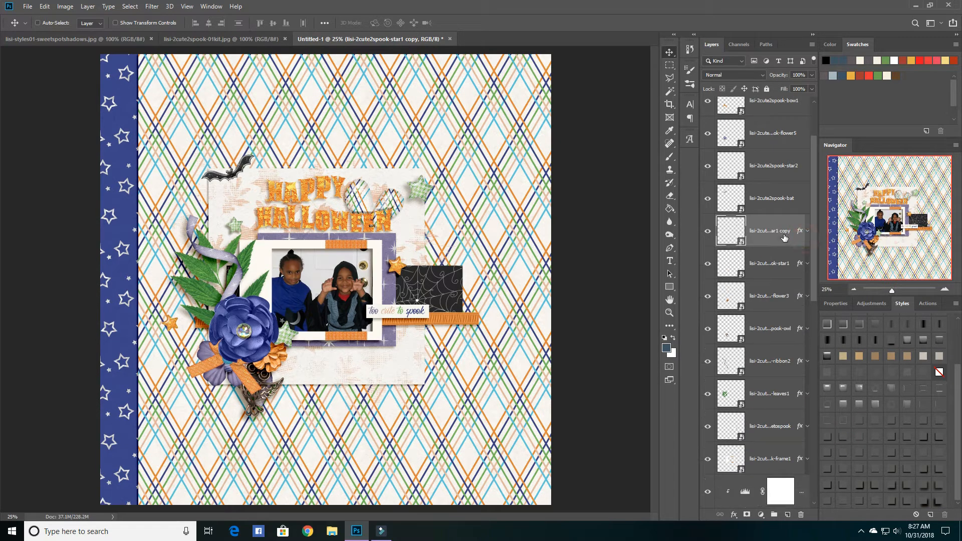
Apply a Sweet Spot drop-shadow style to the bat layer and collapse its effects list
{"action": "left_click", "coordinate": [781, 205]}
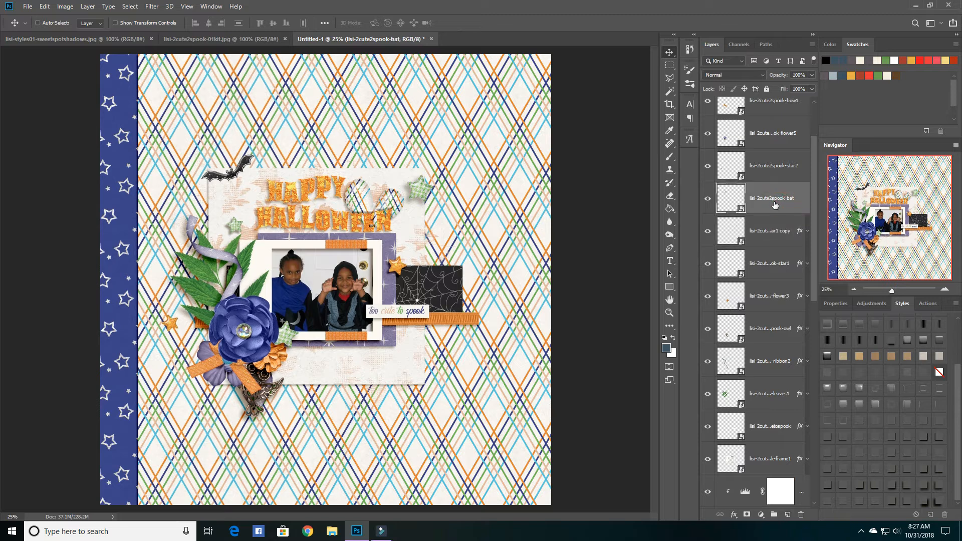
{"action": "left_click", "coordinate": [908, 505]}
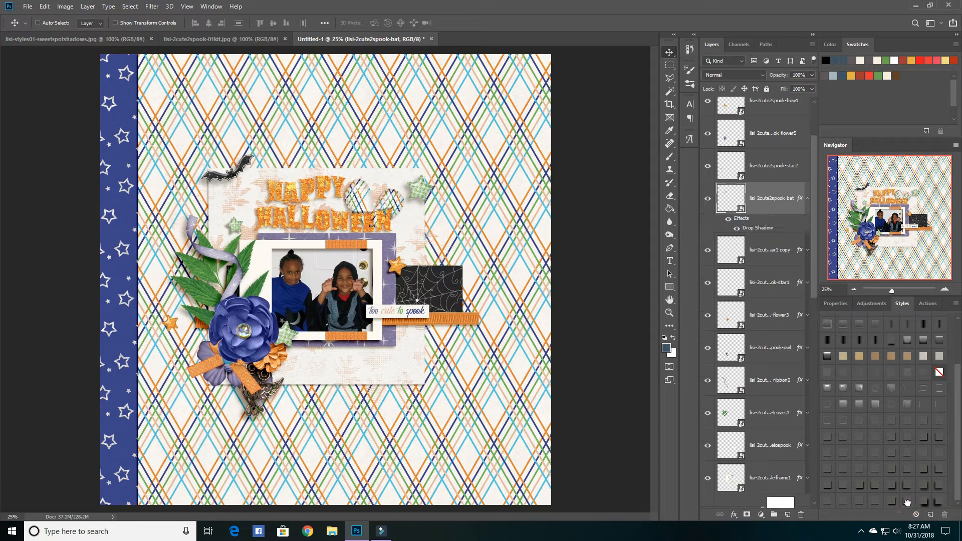
{"action": "left_click", "coordinate": [807, 198]}
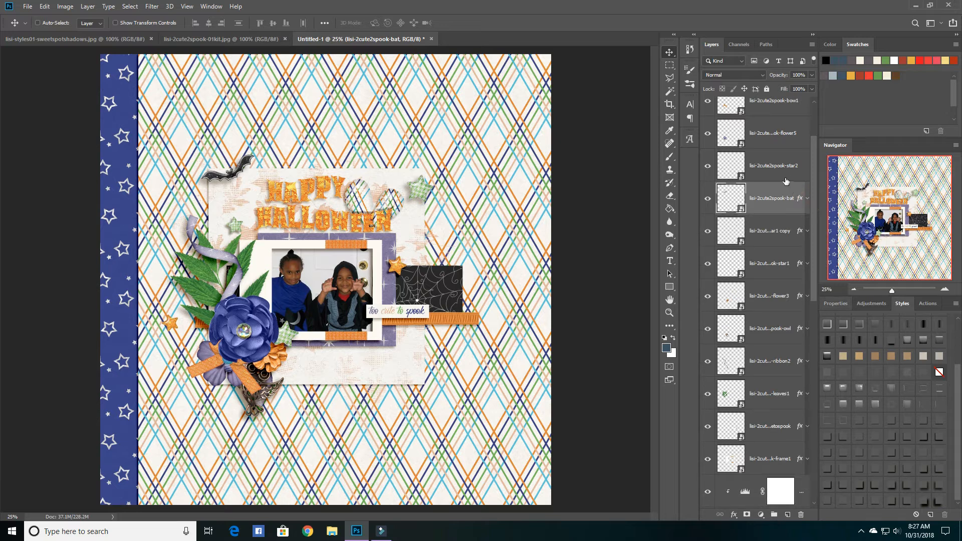
Apply the drop-shadow style used on the star1 layers to the star2 layer above the bat
{"action": "scroll", "coordinate": [785, 181], "scroll_direction": "up", "scroll_amount": 2}
{"action": "left_click", "coordinate": [773, 242]}
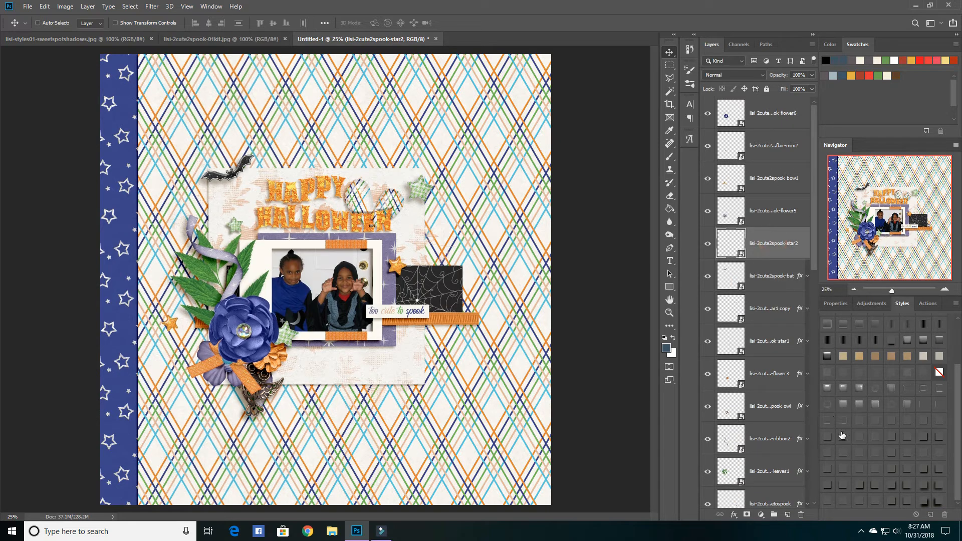
{"action": "left_click", "coordinate": [843, 436]}
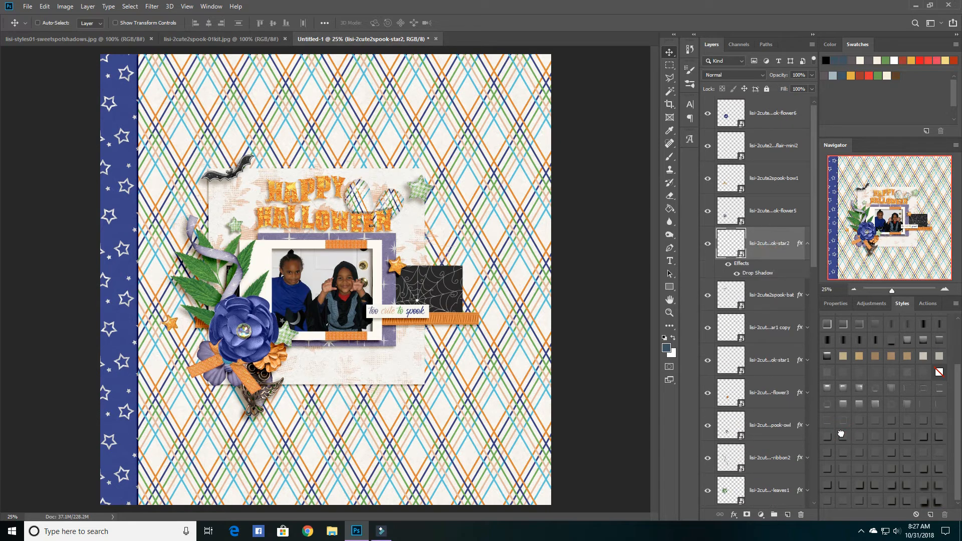
Collapse star2's effects, identify the flower5 layer by toggling its visibility, apply the LISI - Flower Mid - 45 style and collapse its effects list
{"action": "left_click", "coordinate": [808, 244]}
{"action": "left_click", "coordinate": [752, 224]}
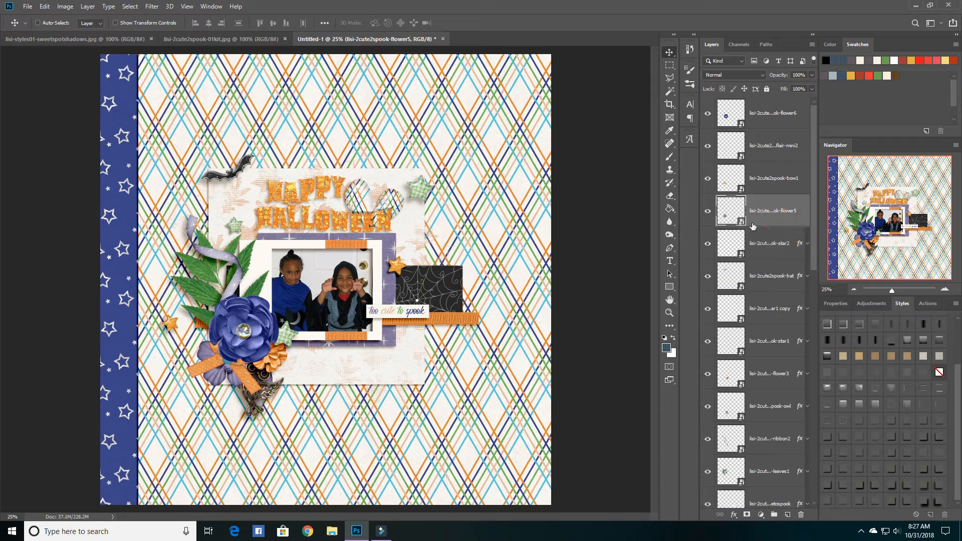
{"action": "left_click", "coordinate": [711, 212]}
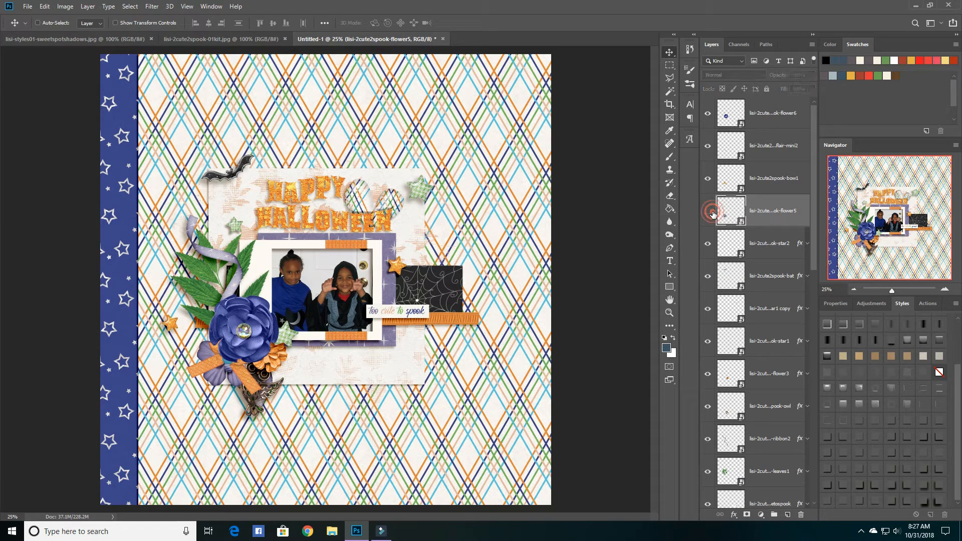
{"action": "left_click", "coordinate": [707, 211]}
{"action": "left_click", "coordinate": [708, 211]}
{"action": "left_click", "coordinate": [708, 211]}
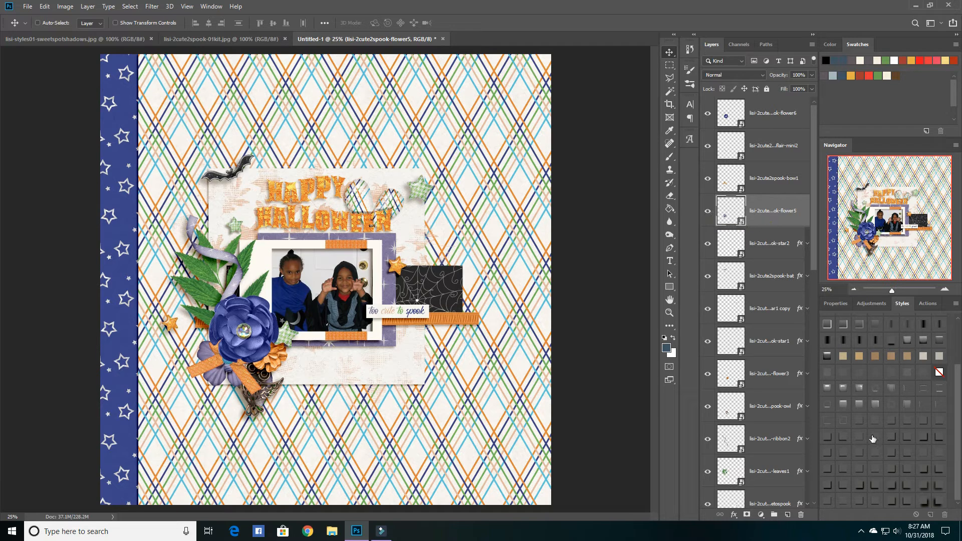
{"action": "left_click", "coordinate": [876, 487]}
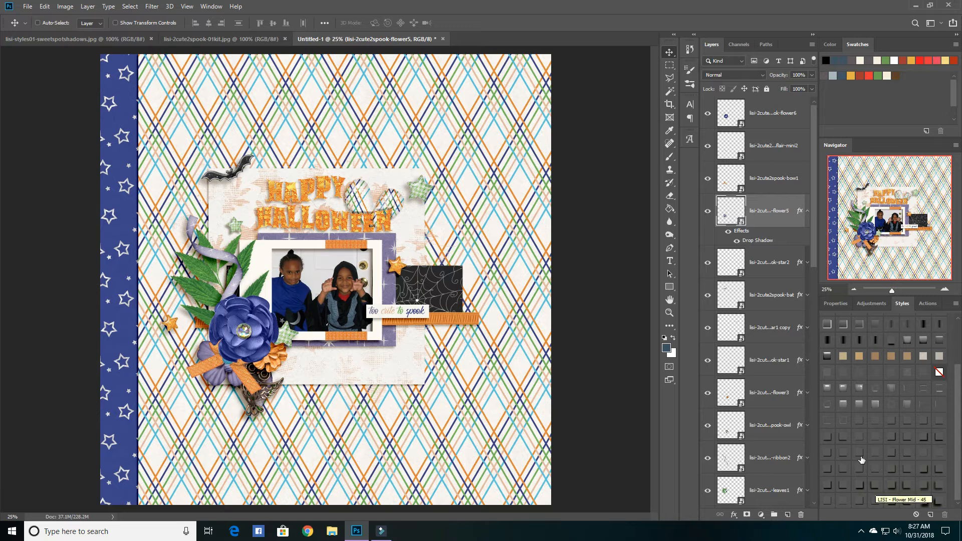
{"action": "left_click", "coordinate": [807, 211]}
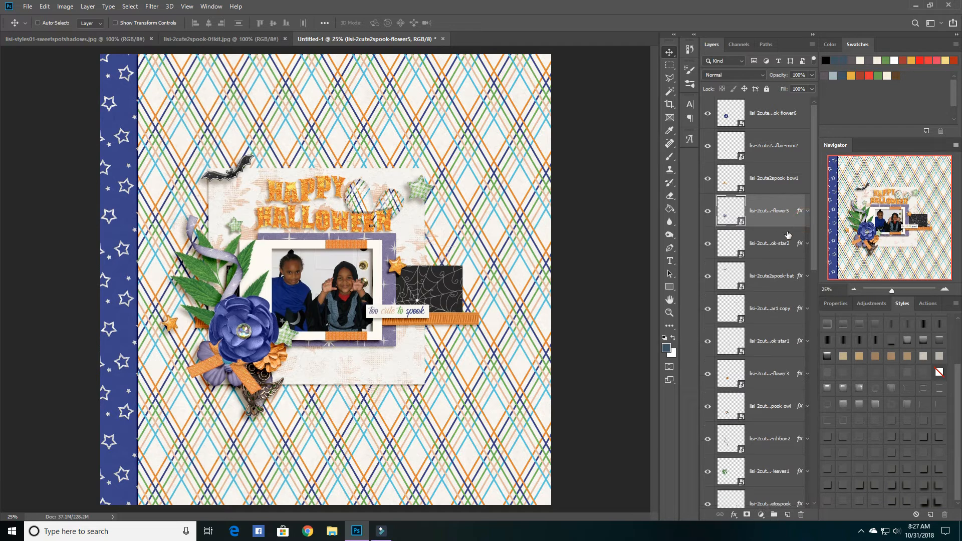
Compare LISI - Curly Ribbon - 45 with other Sweet Spot shadow styles on the bow1 layer, keep a heavier one and collapse its effects list
{"action": "left_click", "coordinate": [784, 189]}
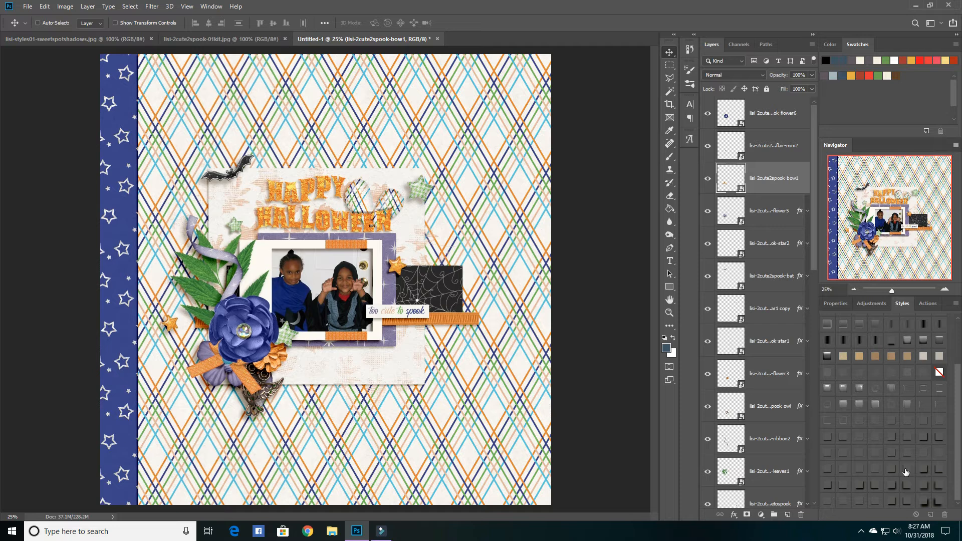
{"action": "left_click", "coordinate": [841, 439]}
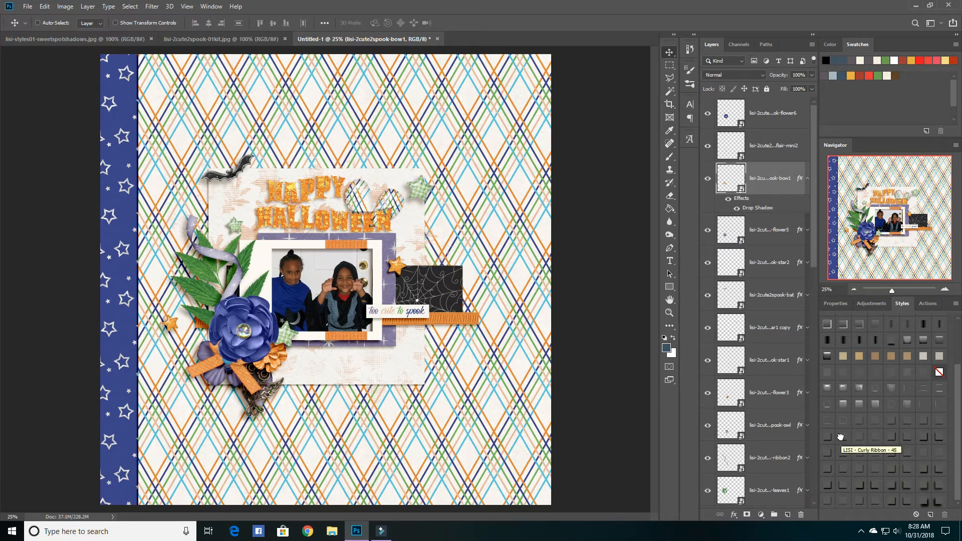
{"action": "left_click", "coordinate": [938, 471]}
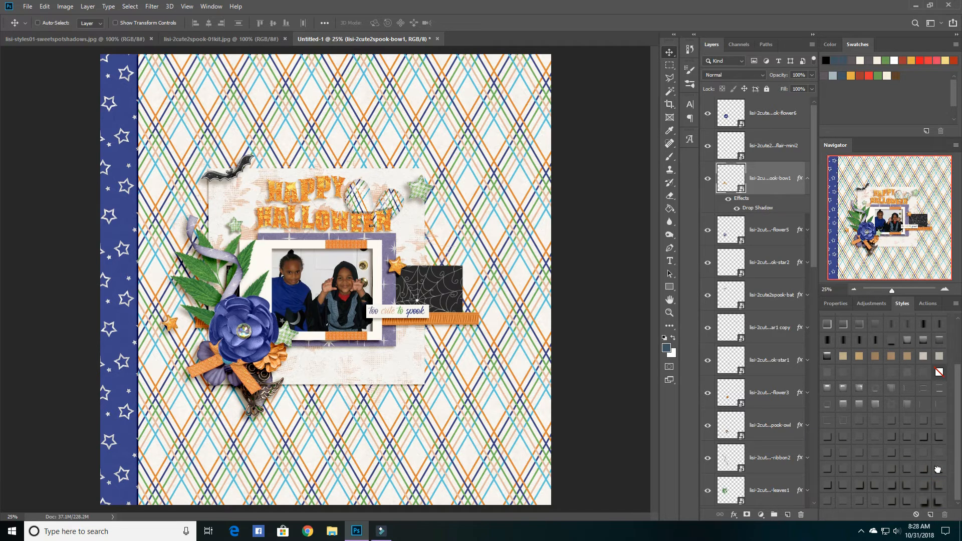
{"action": "key", "text": "ctrl"}
{"action": "key", "text": "ctrl+z"}
{"action": "left_click", "coordinate": [846, 440]}
{"action": "key", "text": "ctrl"}
{"action": "key", "text": "ctrl+z"}
{"action": "left_click", "coordinate": [831, 433]}
{"action": "left_click", "coordinate": [839, 437]}
{"action": "key", "text": "ctrl+z"}
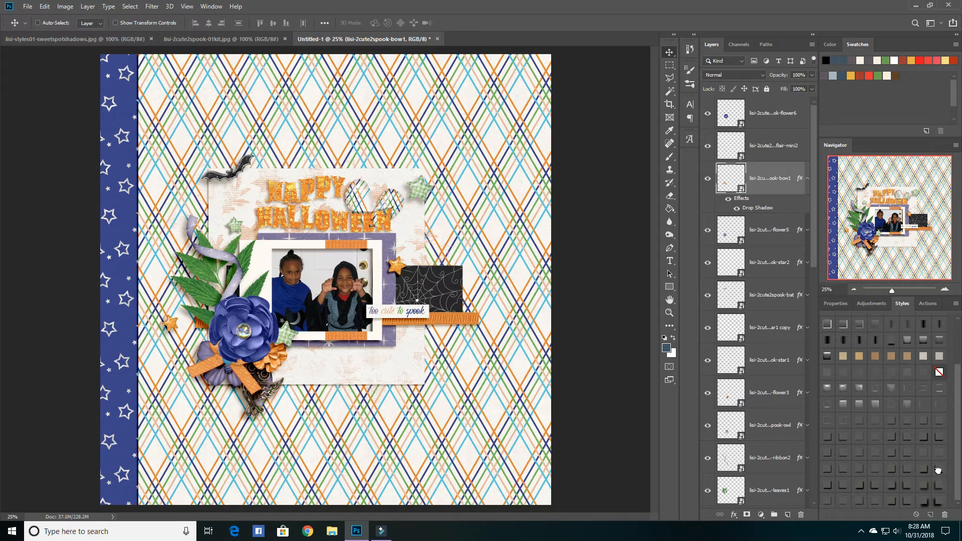
{"action": "left_click", "coordinate": [937, 469]}
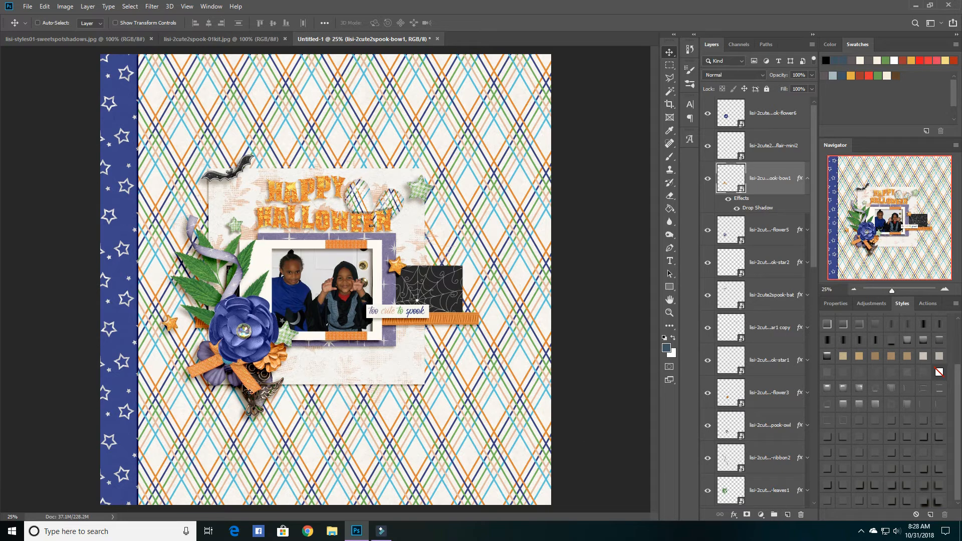
{"action": "left_click", "coordinate": [807, 179]}
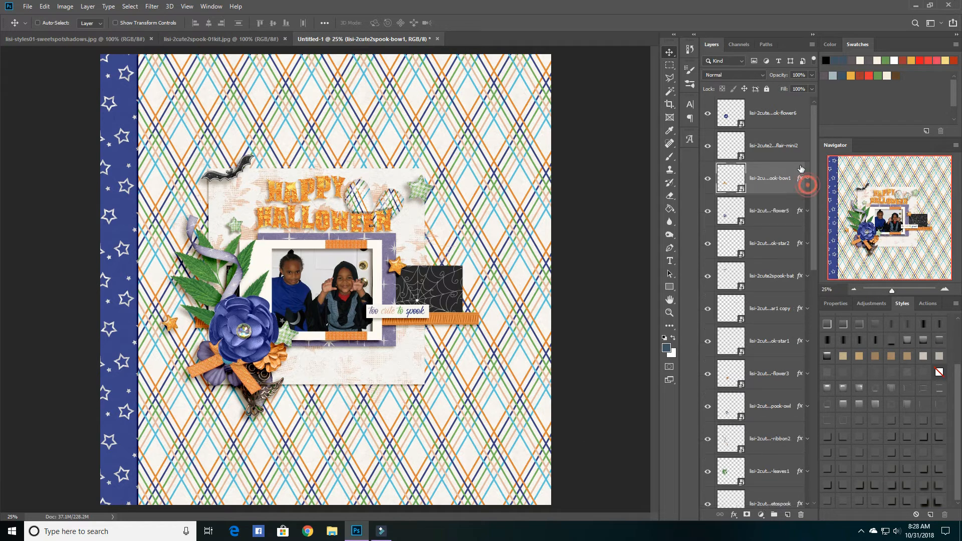
Check what lies beneath flower6, try shadow styles on the flair-mini2 layer including LISI - Button - 45, and collapse its effects list
{"action": "left_click", "coordinate": [789, 153]}
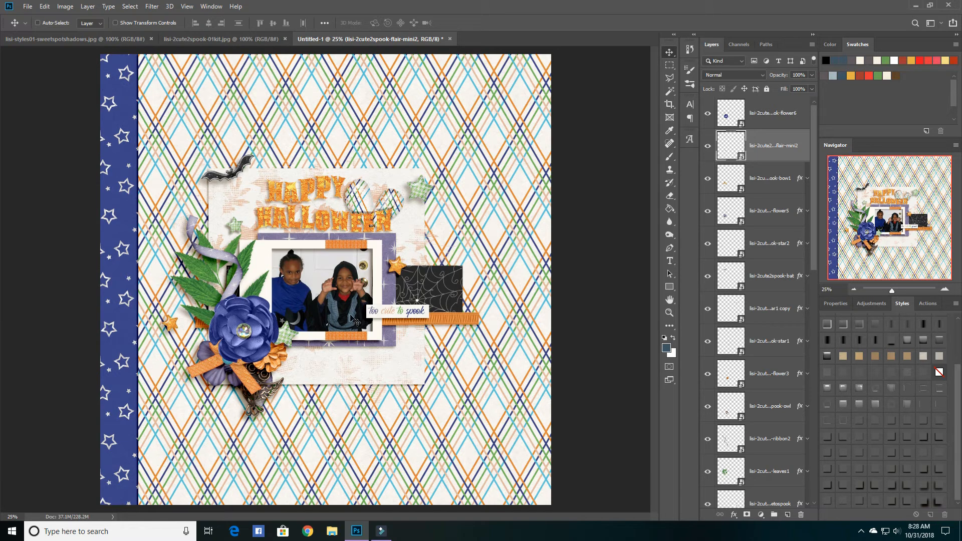
{"action": "left_click", "coordinate": [707, 112]}
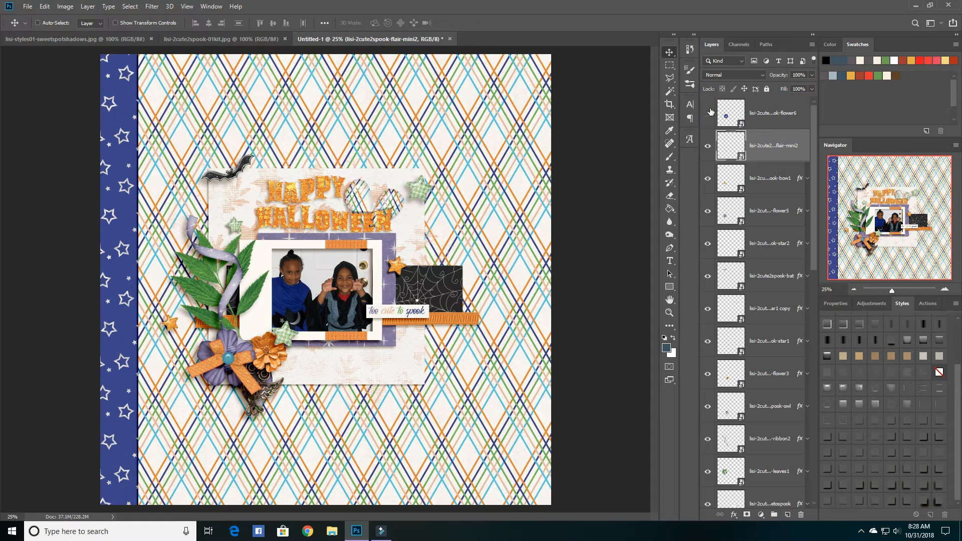
{"action": "left_click", "coordinate": [709, 111]}
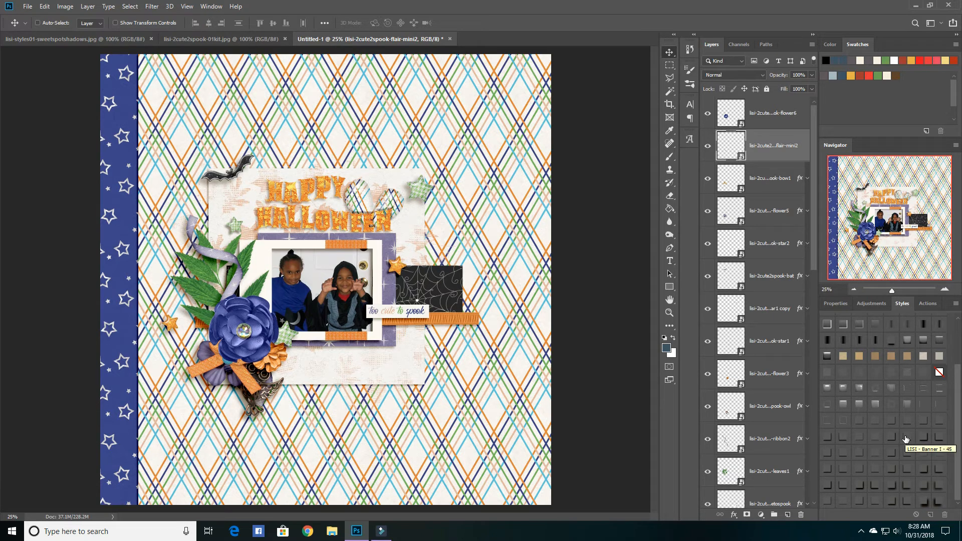
{"action": "left_click", "coordinate": [843, 453]}
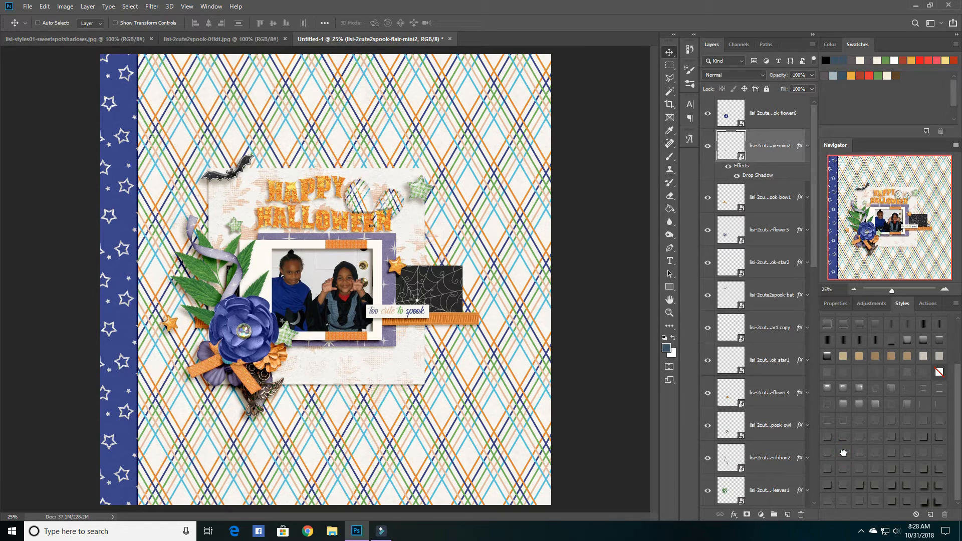
{"action": "left_click", "coordinate": [871, 439]}
{"action": "key", "text": "ctrl"}
{"action": "key", "text": "ctrl+z"}
{"action": "key", "text": "ctrl+z"}
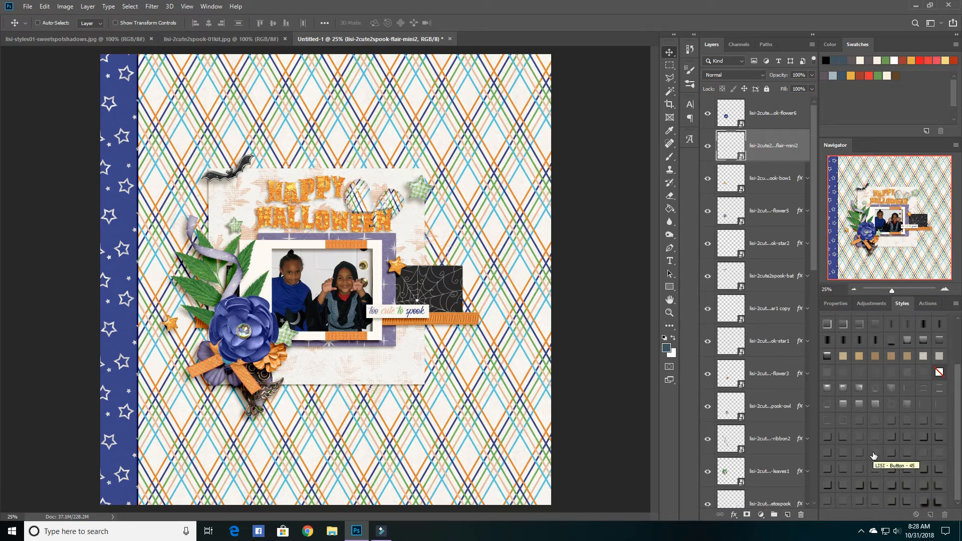
{"action": "left_click", "coordinate": [872, 453]}
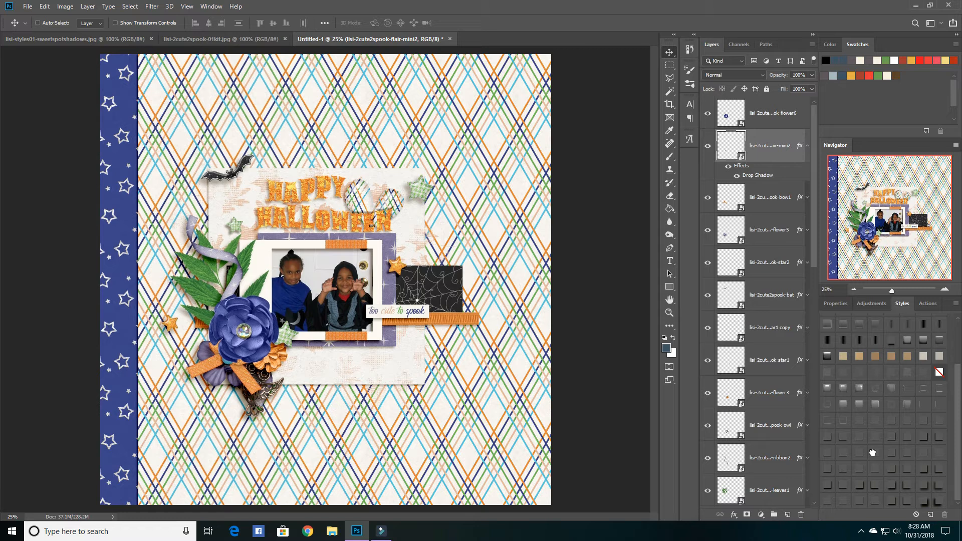
{"action": "left_click", "coordinate": [805, 155]}
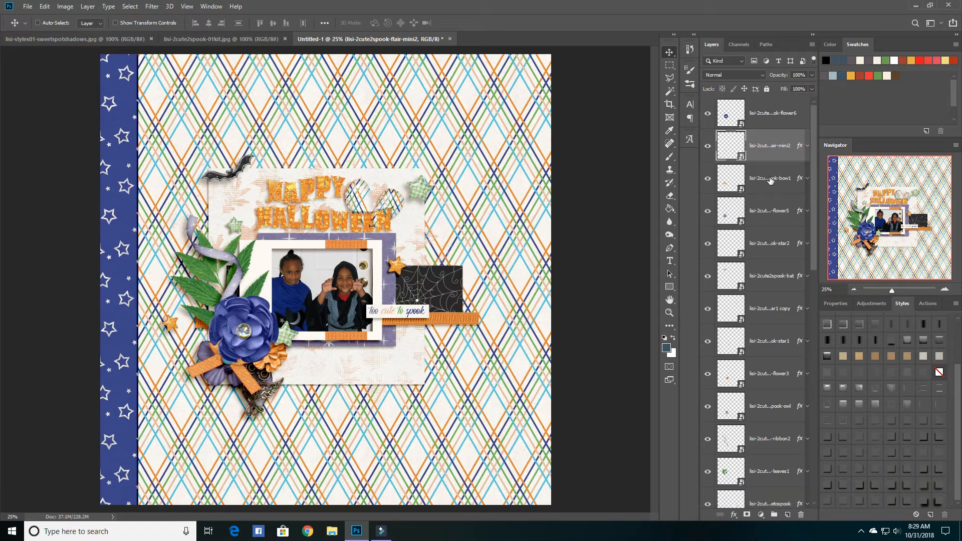
Try different Sweet Spot flower shadows on the flower6 layer, and undo the styles on both flower6 and flair-mini2
{"action": "left_click", "coordinate": [770, 114]}
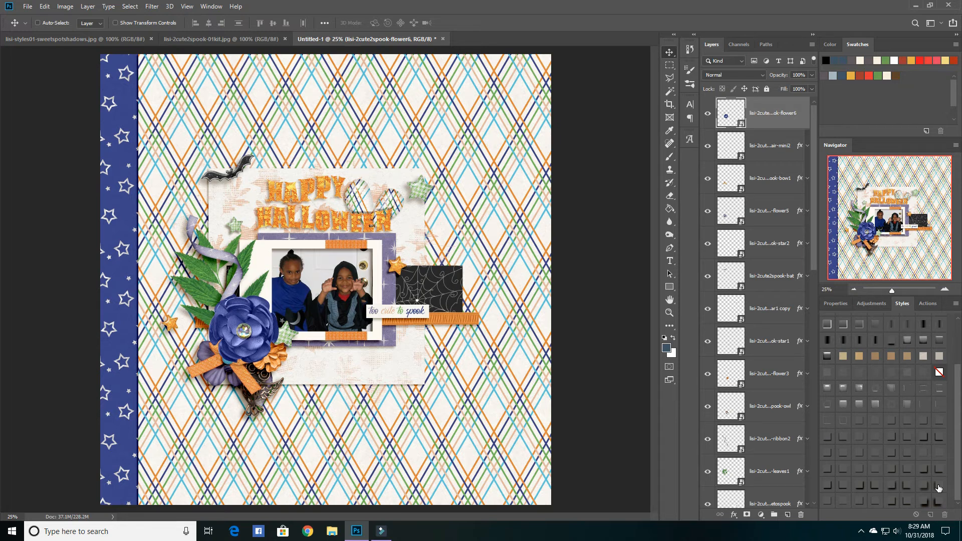
{"action": "left_click", "coordinate": [905, 486]}
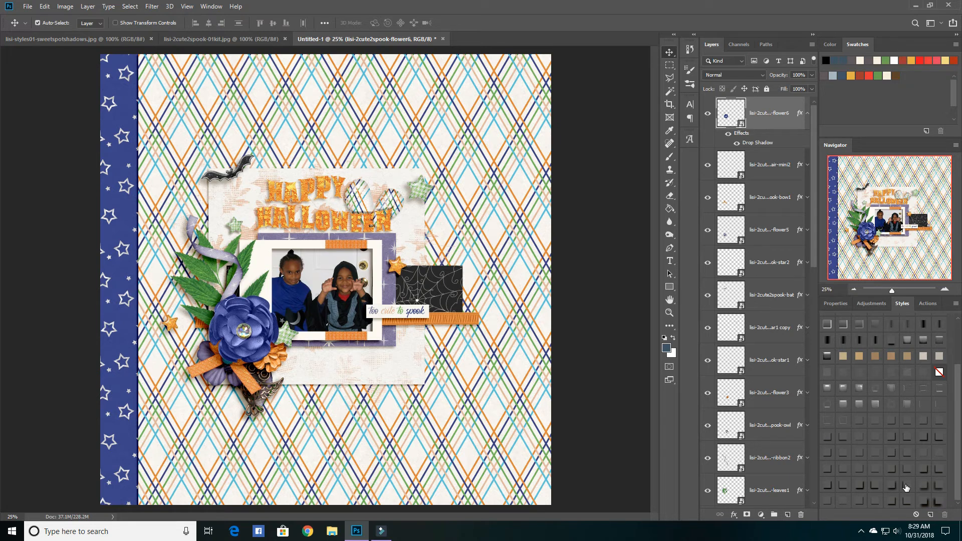
{"action": "key", "text": "ctrl+z"}
{"action": "left_click", "coordinate": [938, 486]}
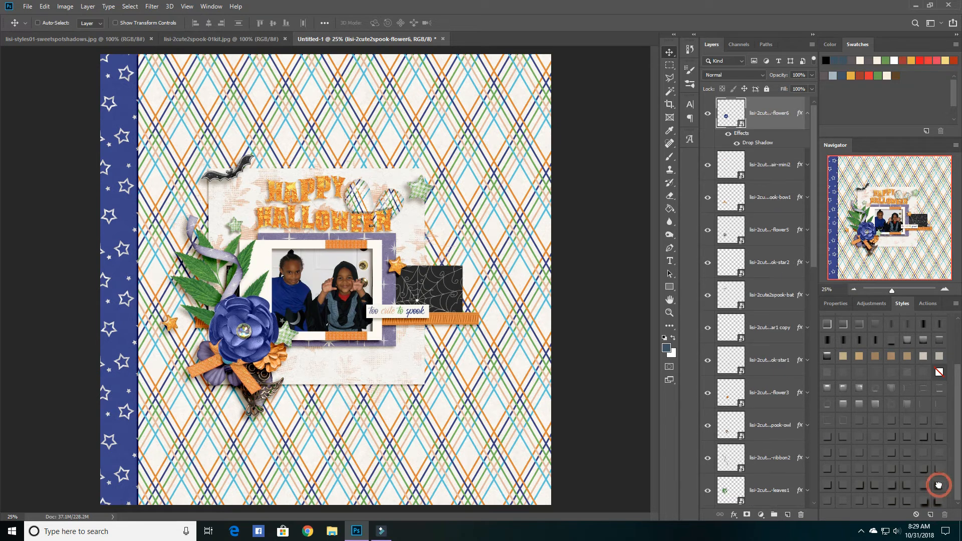
{"action": "key", "text": "ctrl+z"}
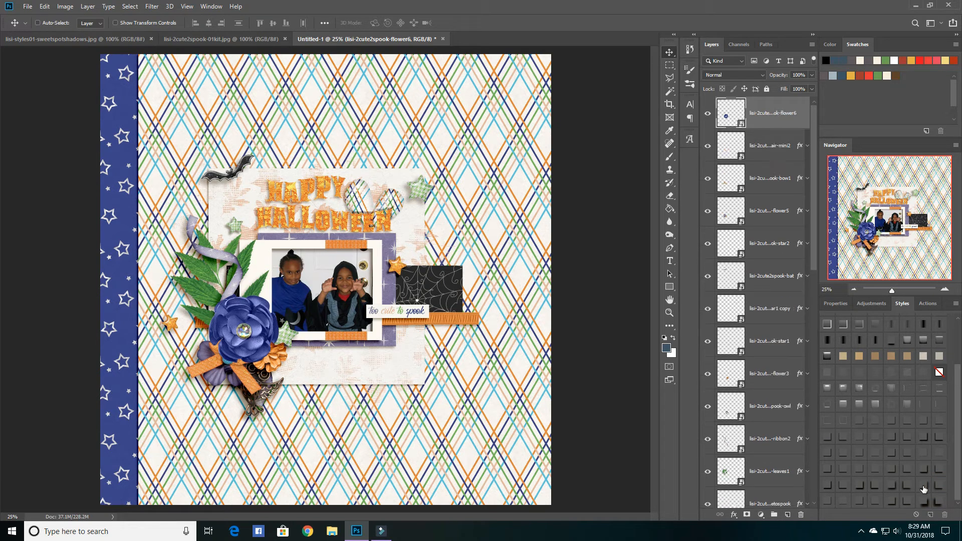
{"action": "left_click", "coordinate": [909, 484]}
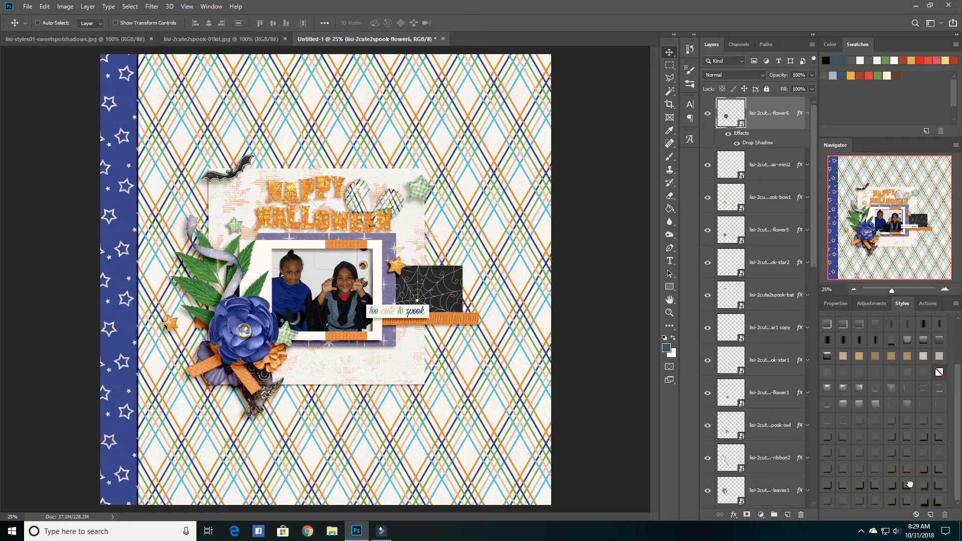
{"action": "left_click", "coordinate": [808, 123]}
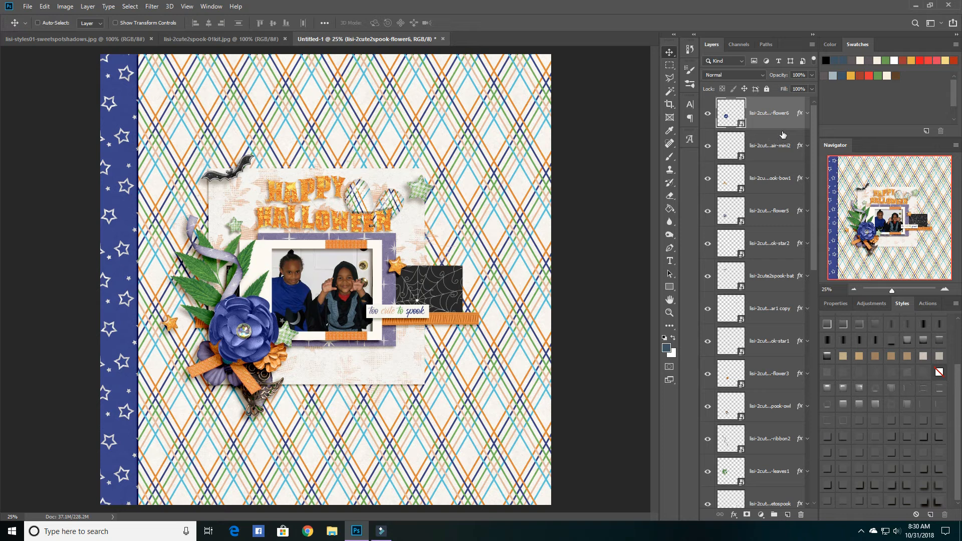
{"action": "key", "text": "ctrl+z"}
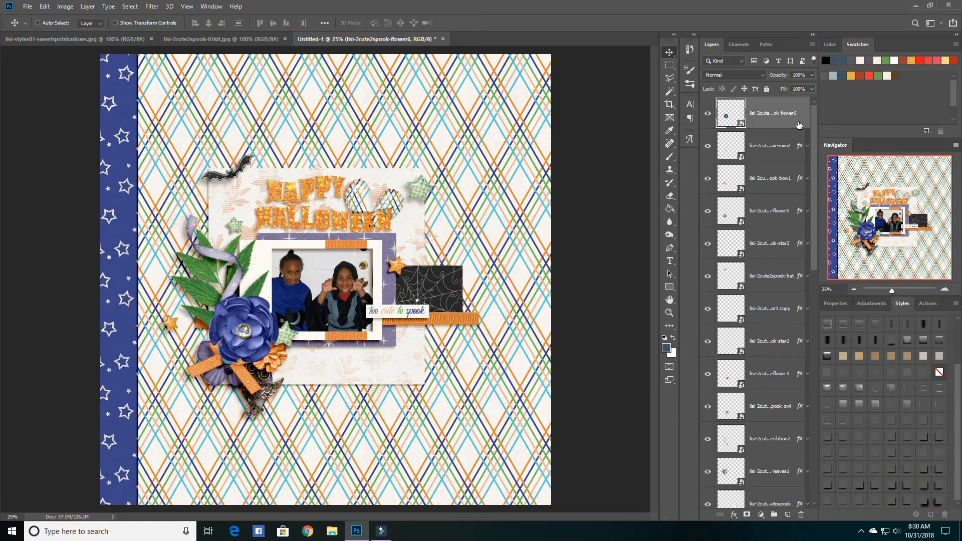
{"action": "key", "text": "ctrl+z"}
Try another Sweet Spot shadow on the flair-mini2 layer and a flower shadow on flower6, and undo both styles
{"action": "left_click", "coordinate": [771, 144]}
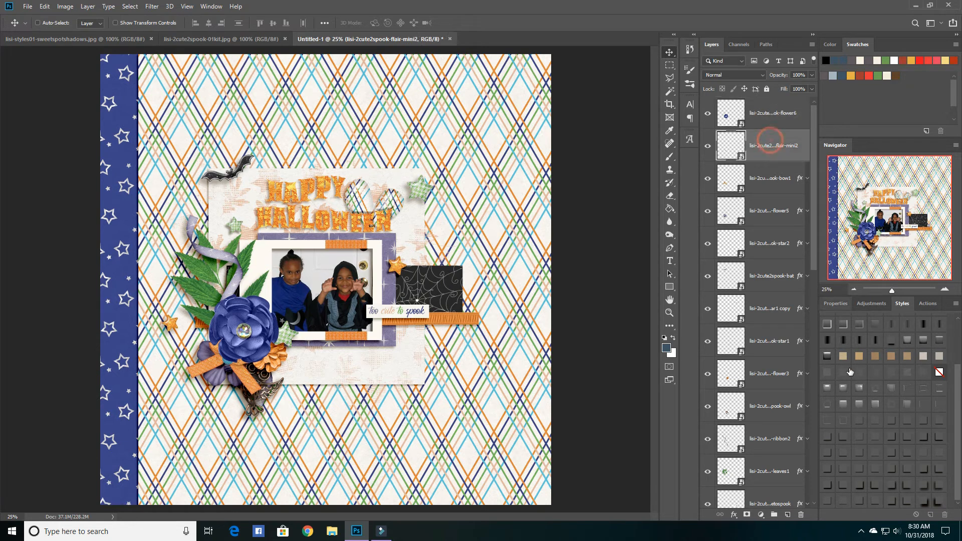
{"action": "left_click", "coordinate": [873, 436]}
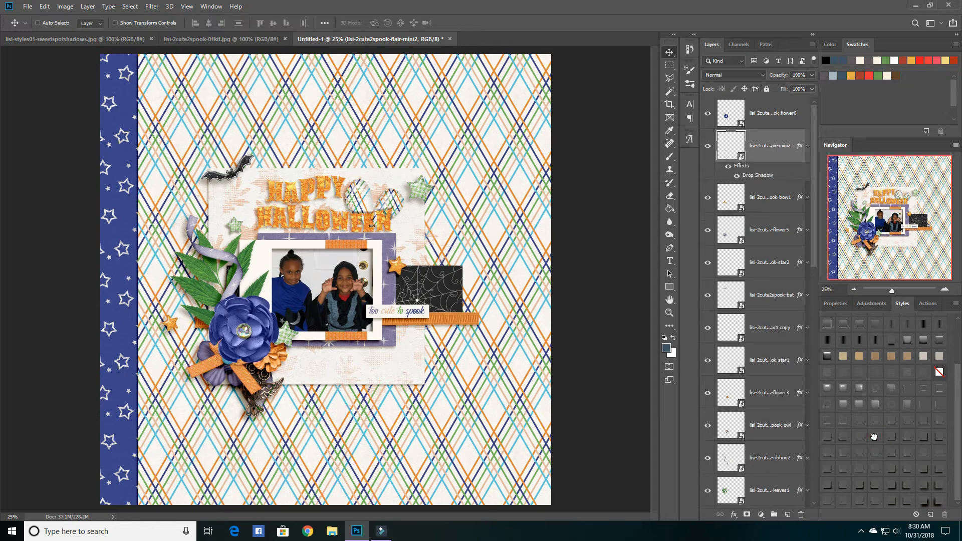
{"action": "left_click", "coordinate": [805, 156]}
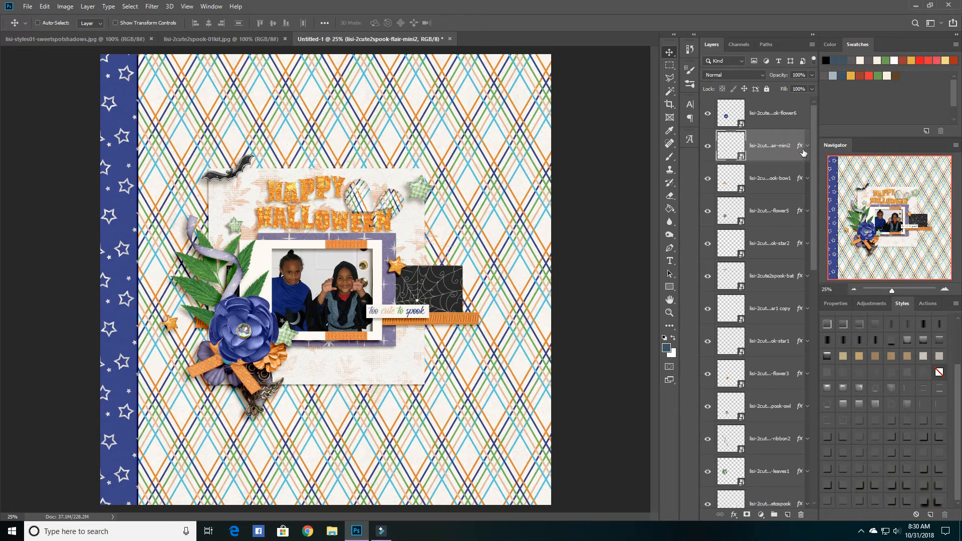
{"action": "left_click", "coordinate": [789, 115]}
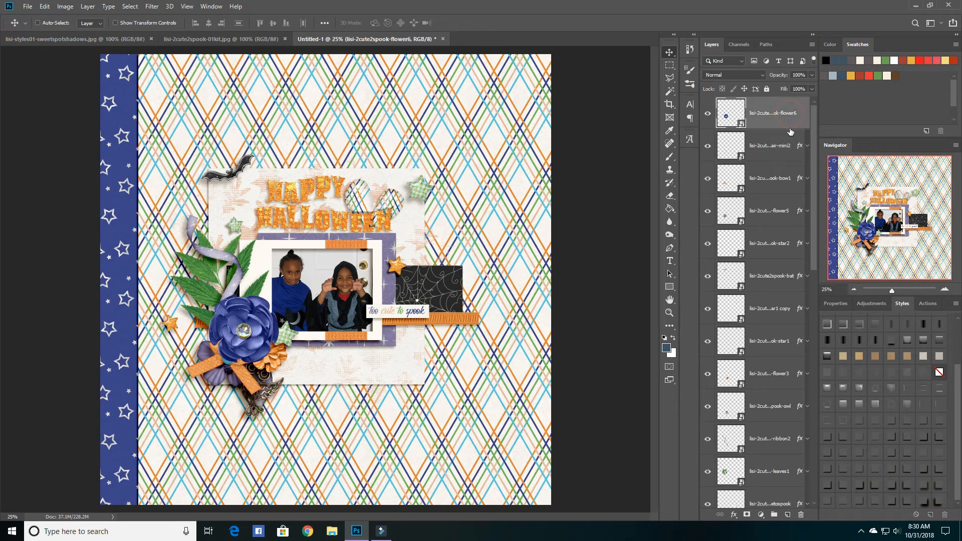
{"action": "left_click", "coordinate": [907, 485]}
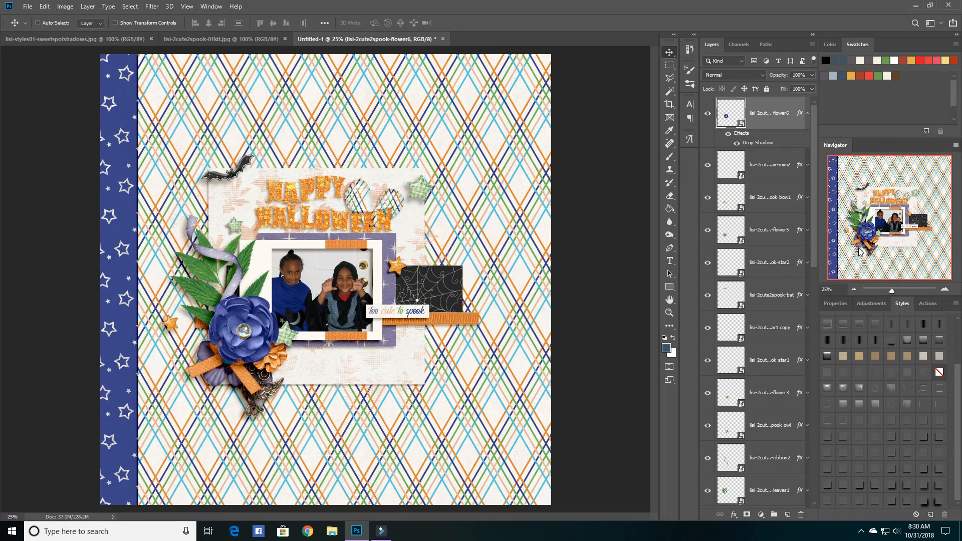
{"action": "key", "text": "ctrl+z"}
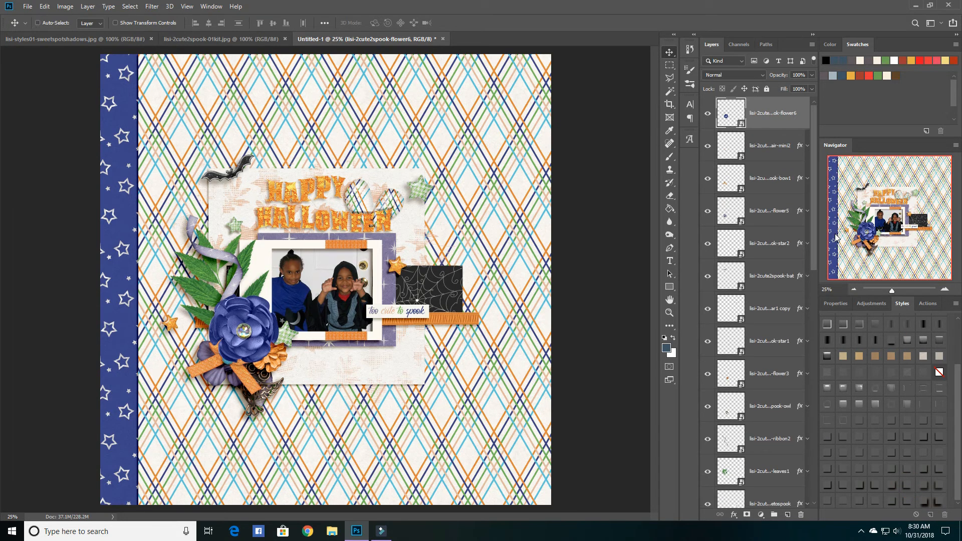
{"action": "key", "text": "ctrl+z"}
Apply Sweet Spot drop-shadow styles to the flair-mini2 and flower6 layers and collapse flair-mini2's effects list
{"action": "left_click", "coordinate": [760, 145]}
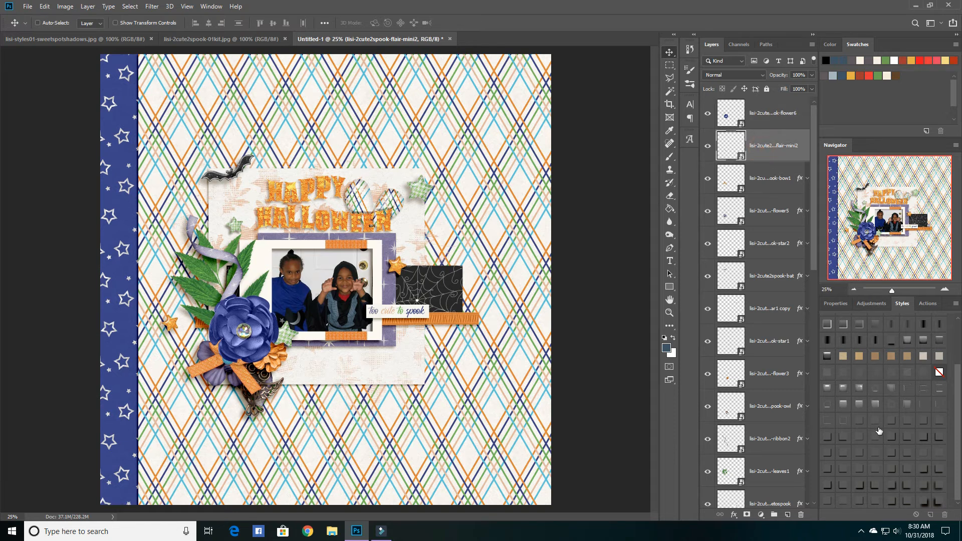
{"action": "left_click", "coordinate": [876, 435]}
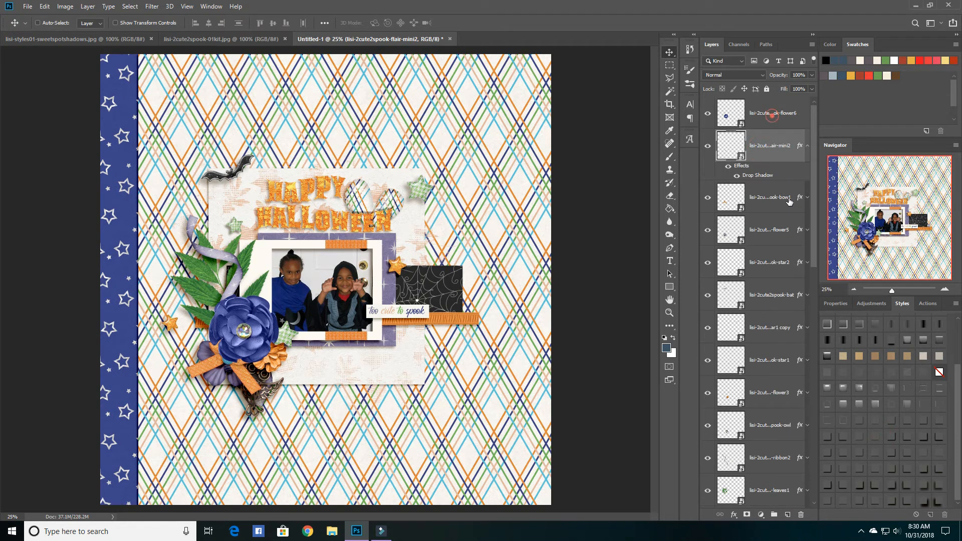
{"action": "left_click", "coordinate": [772, 113]}
{"action": "left_click", "coordinate": [906, 486]}
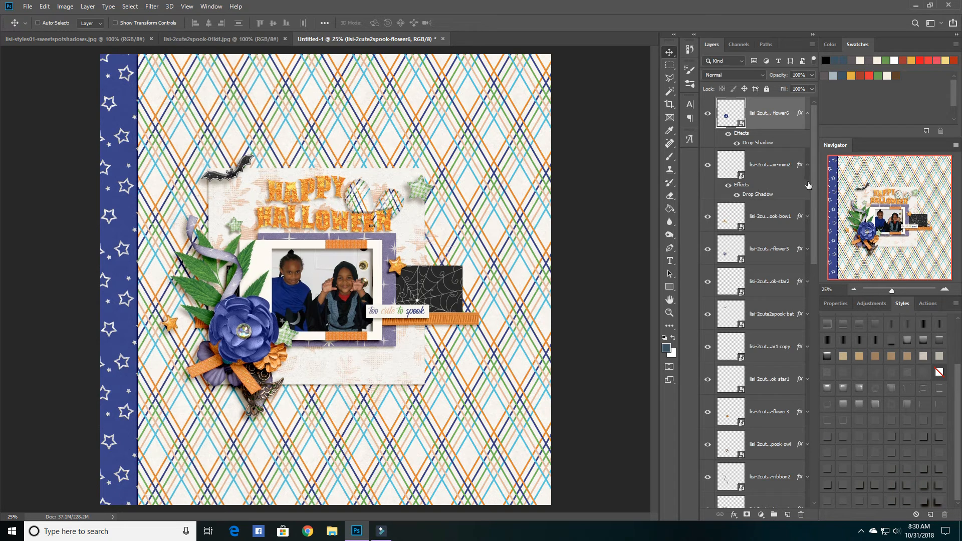
{"action": "left_click", "coordinate": [807, 165]}
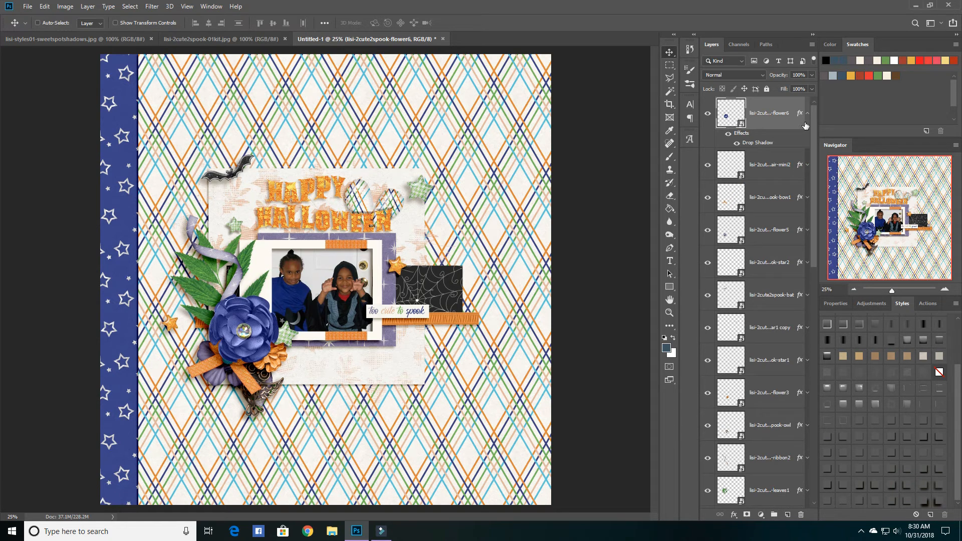
Collapse the effects list of the flower6 layer
{"action": "left_click", "coordinate": [807, 114]}
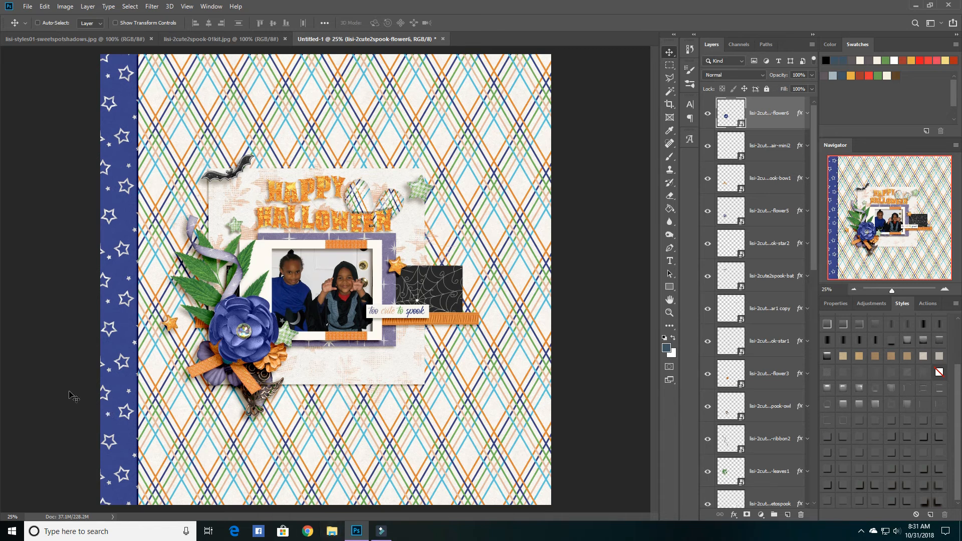
Compare the layout with the Sweet Spot Shadows styles preview, view the 2 Cute 2 Spook kit preview, and return to the layout document
{"action": "left_click", "coordinate": [58, 43]}
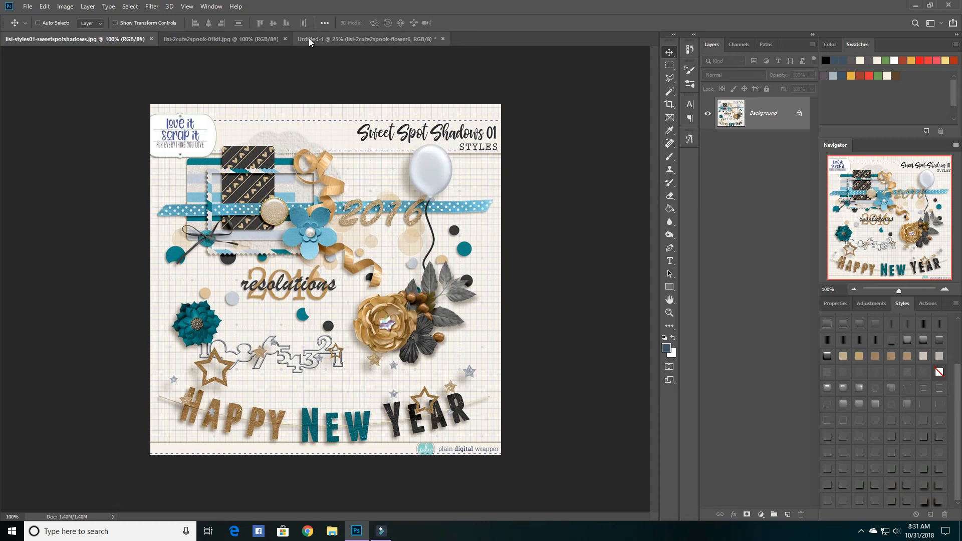
{"action": "left_click", "coordinate": [379, 41]}
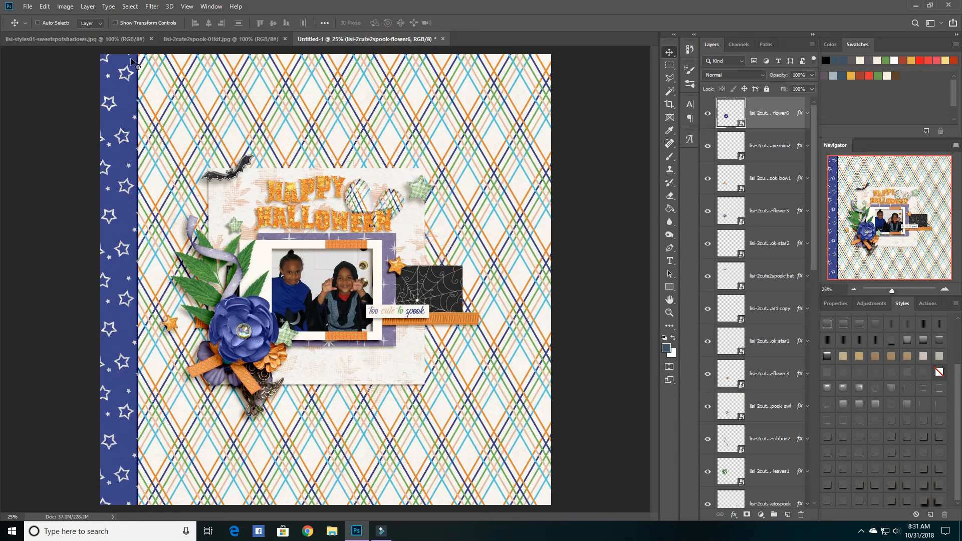
{"action": "left_click", "coordinate": [119, 39]}
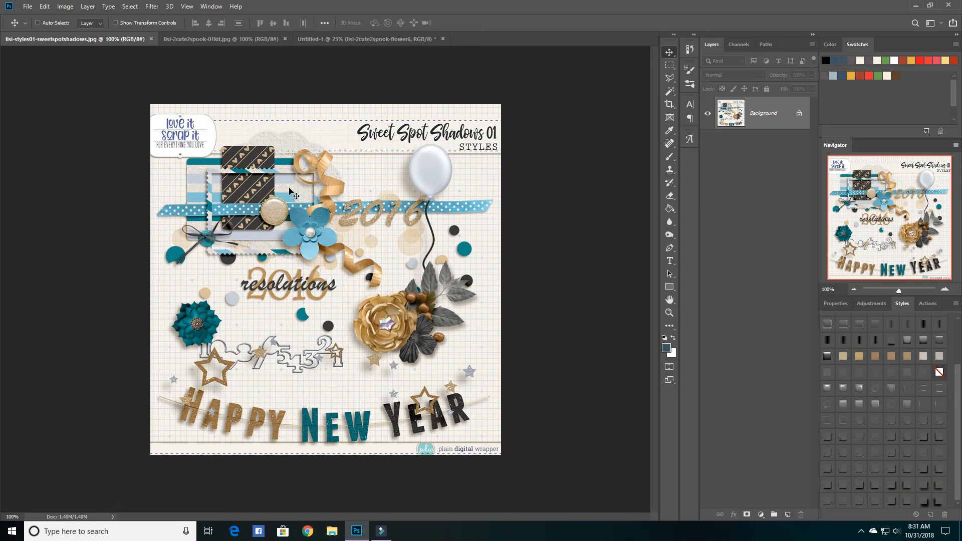
{"action": "left_click", "coordinate": [263, 44]}
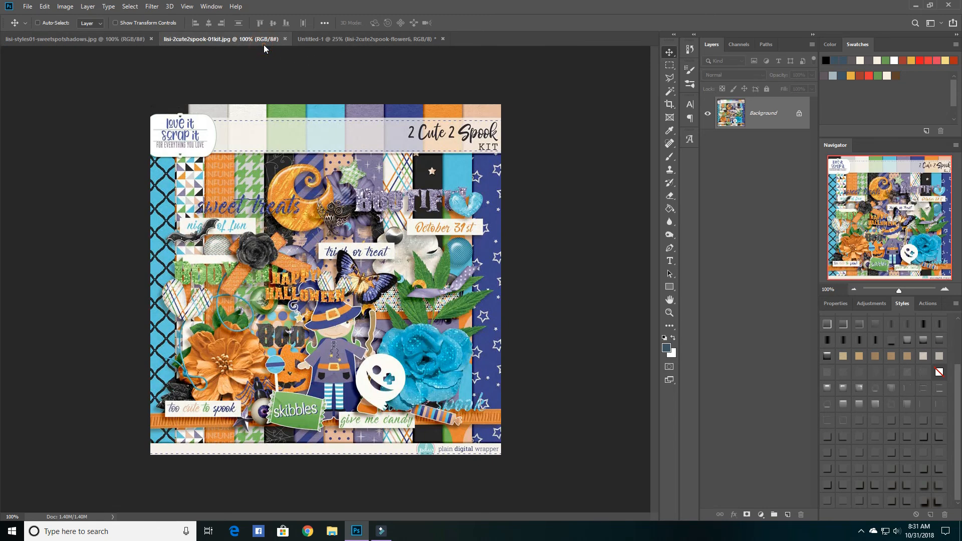
{"action": "left_click", "coordinate": [374, 38]}
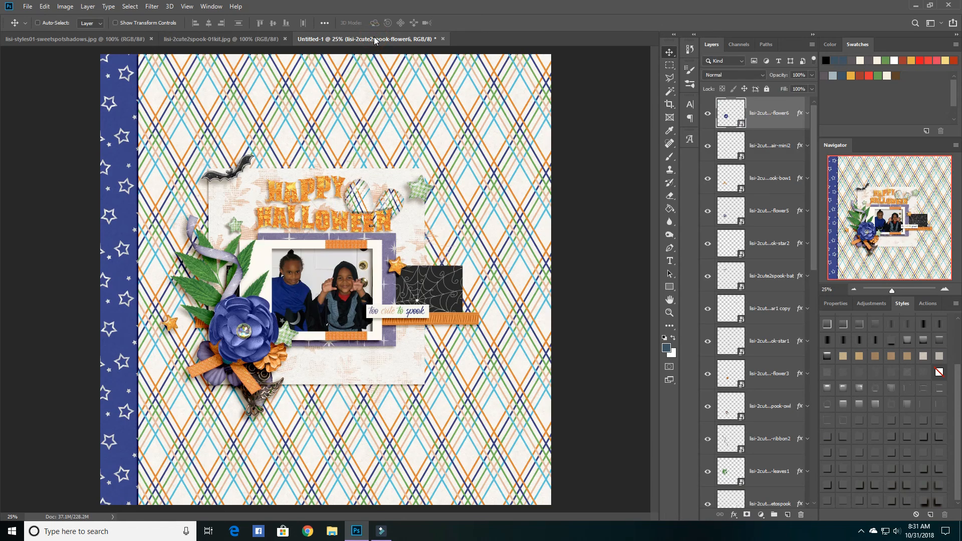